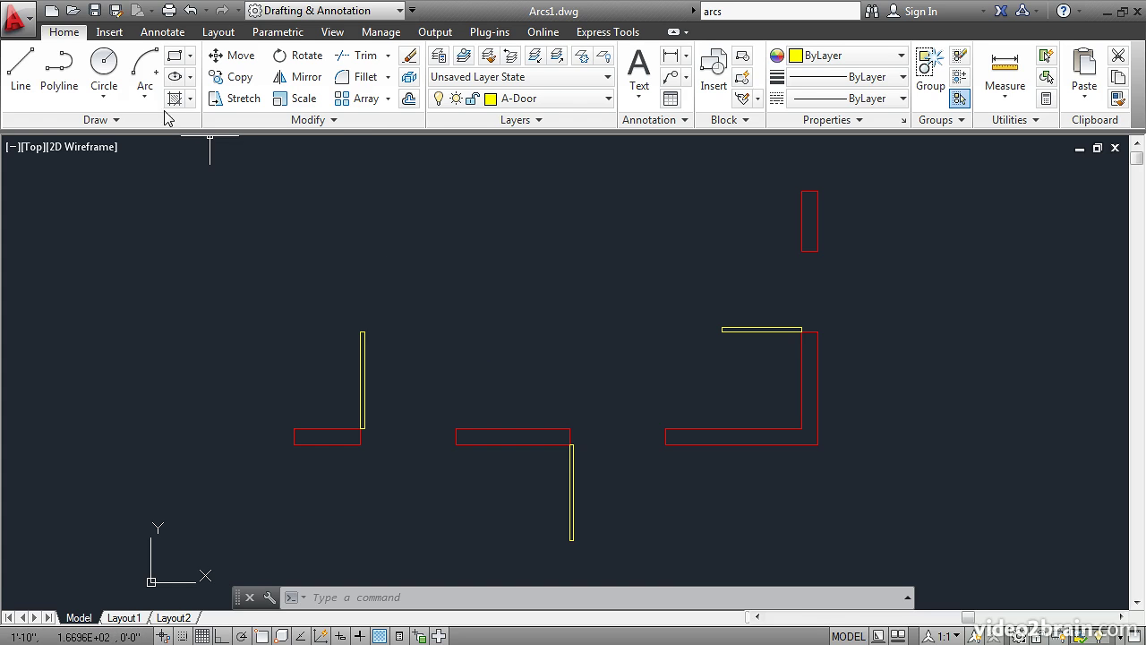
Enable the Endpoint object snap and draw a circle centered on the upright door's hinge corner, with its radius reaching the door's free end.
click(107, 94)
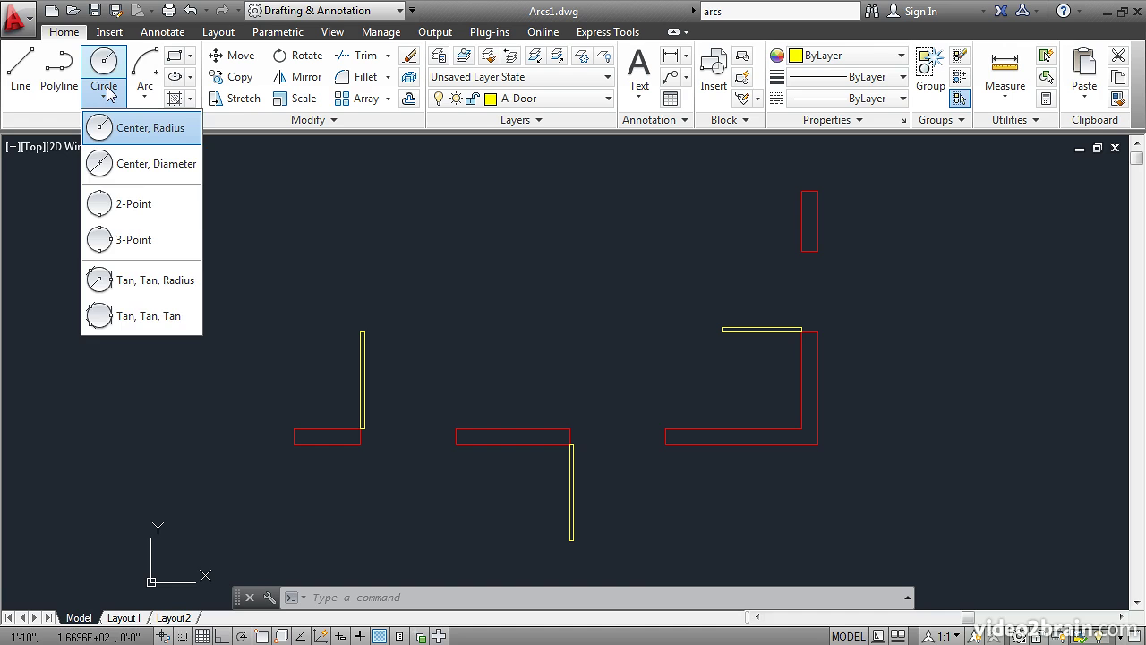
click(119, 132)
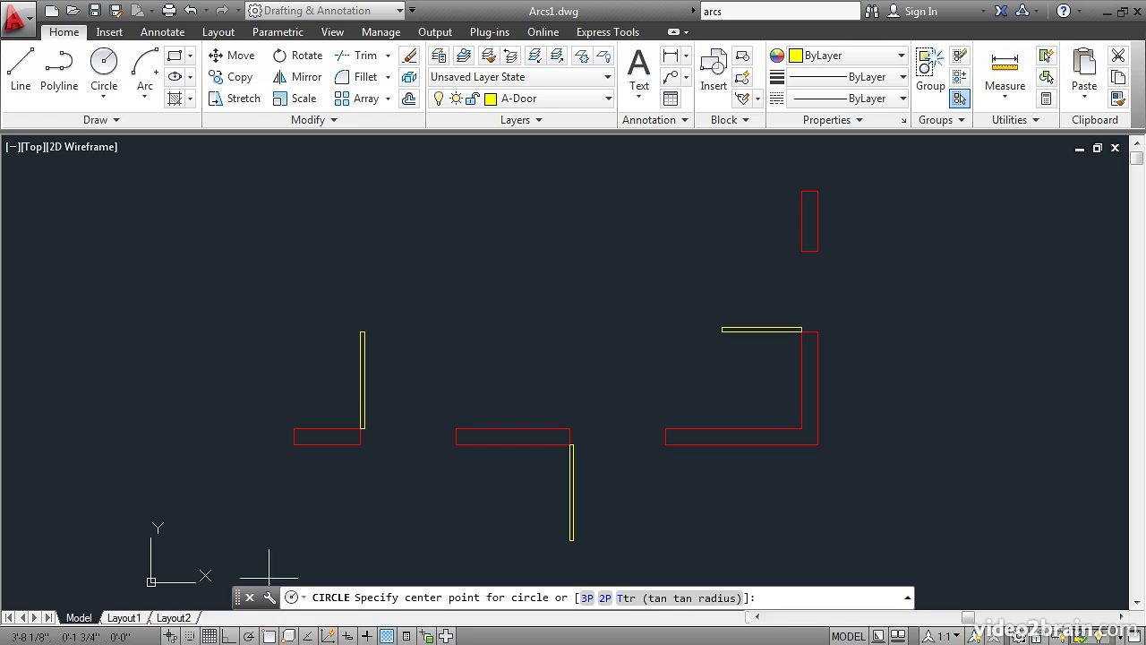
right_click(269, 635)
click(295, 609)
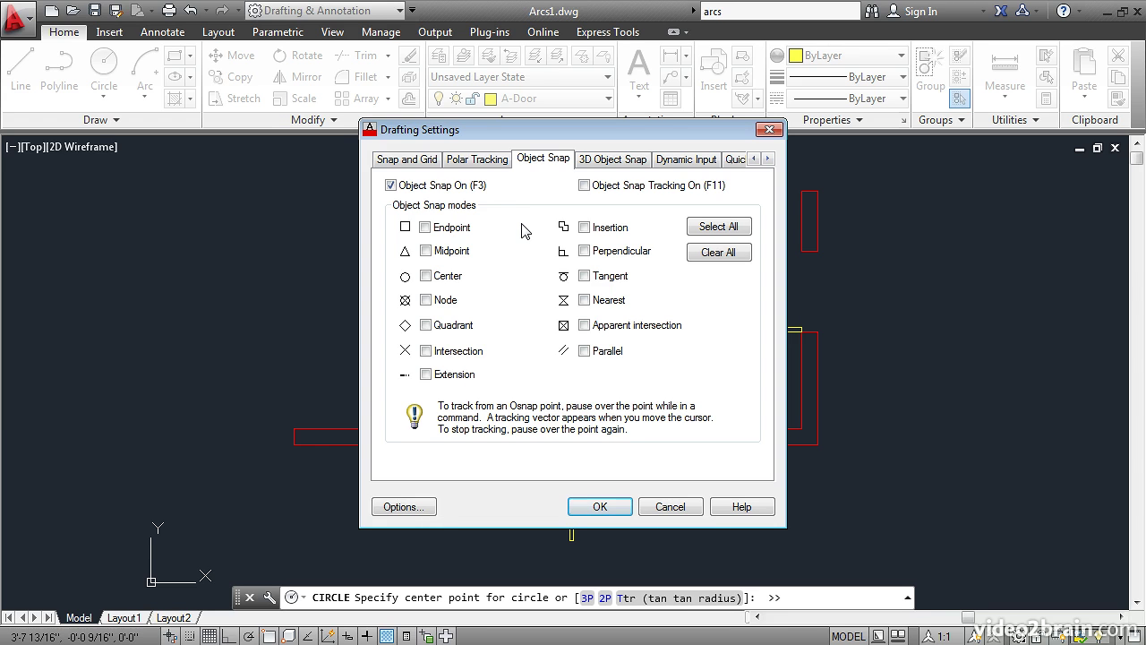
click(434, 229)
click(597, 507)
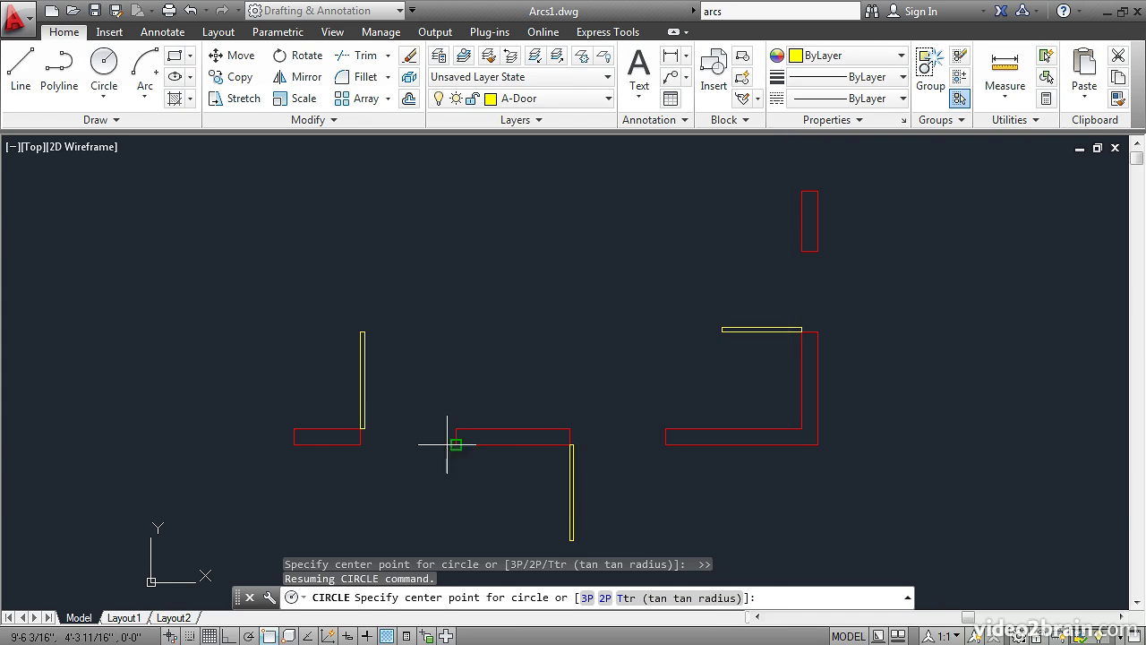
click(360, 428)
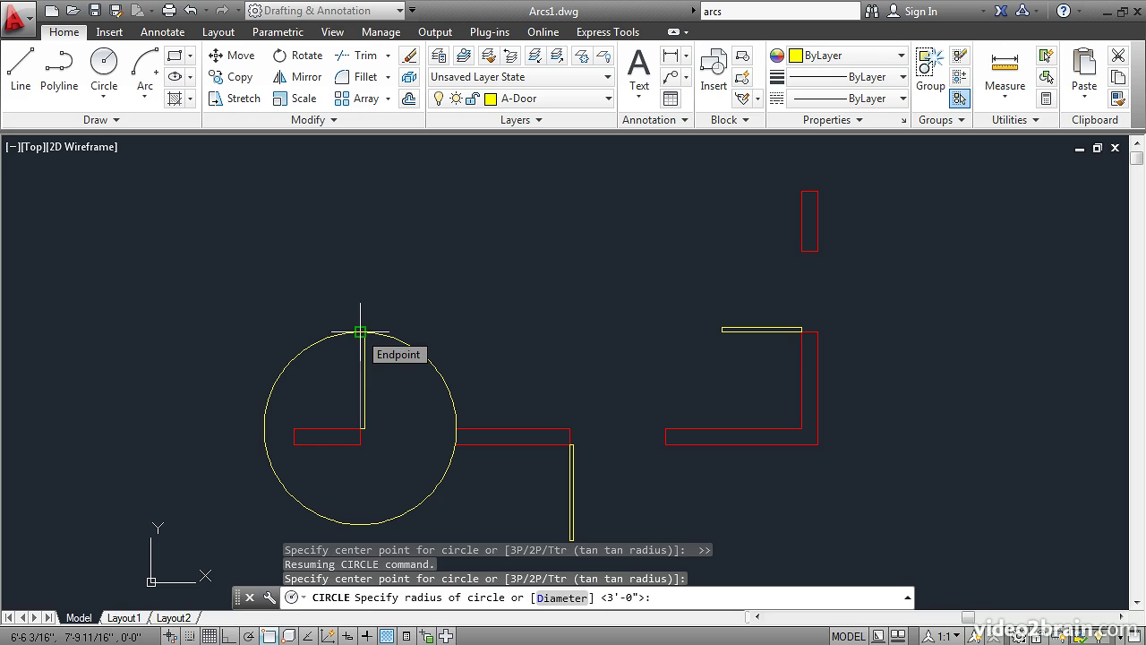
click(359, 332)
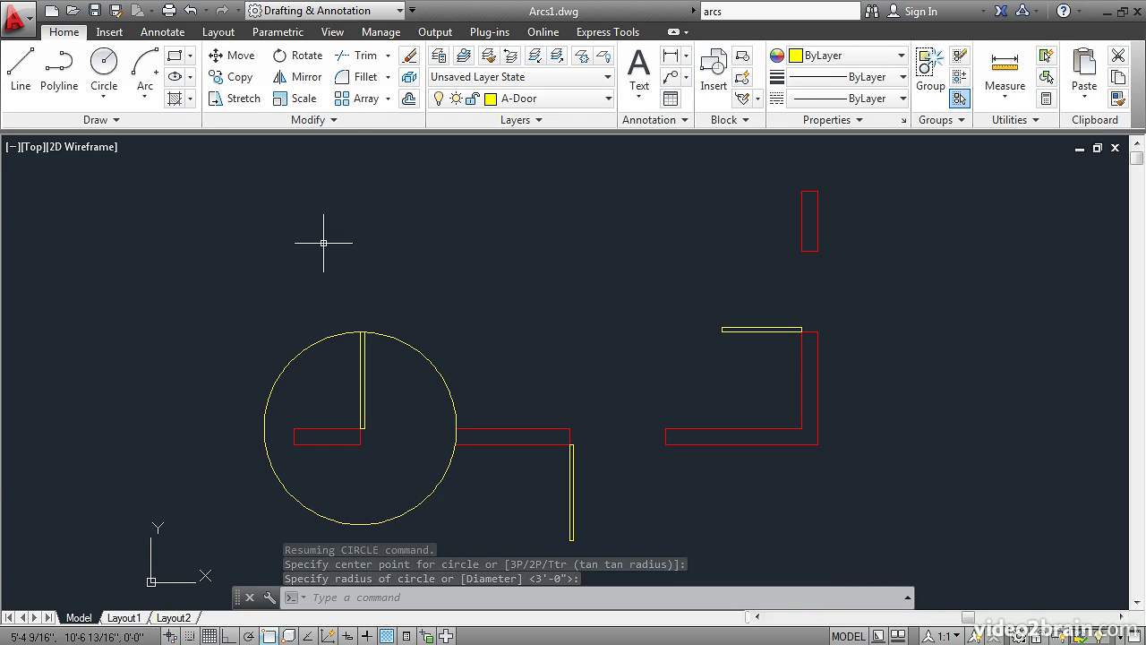
Trim the circle against all objects, keeping only the quarter arc between the door's free end and the opposite wall corner.
click(364, 57)
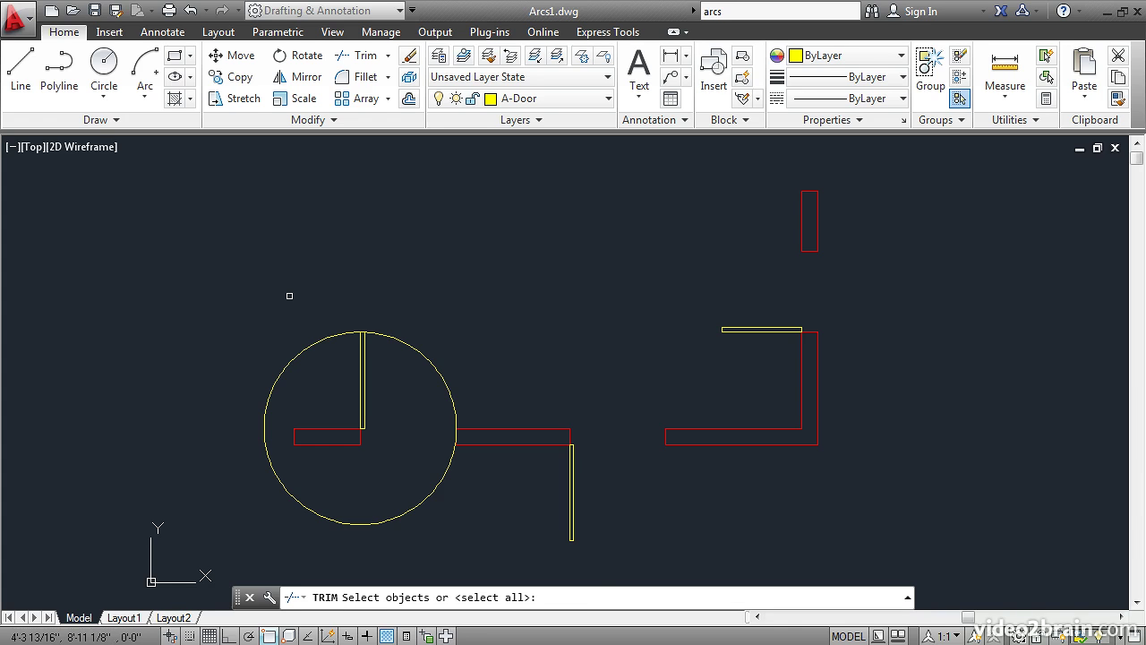
key(Return)
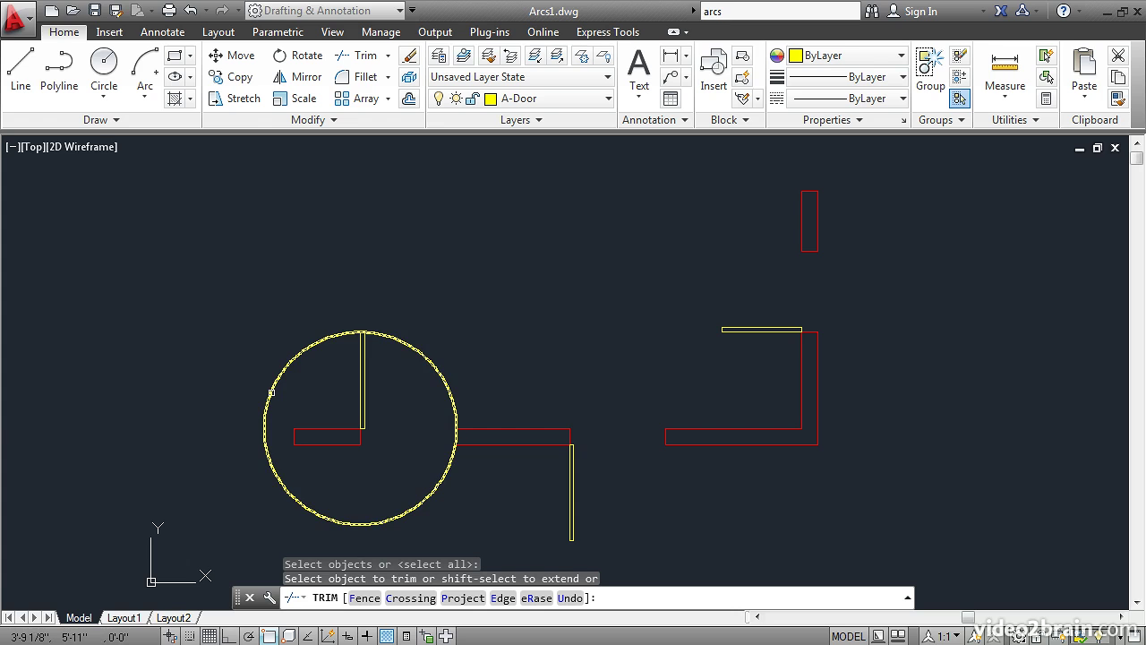
click(272, 392)
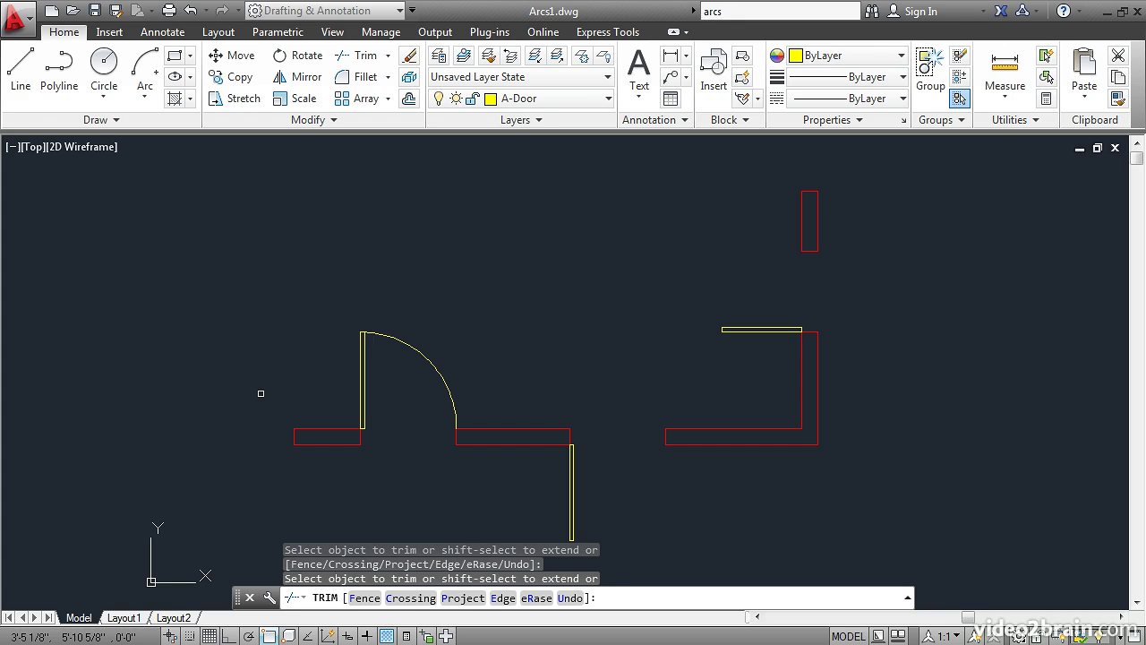
key(Return)
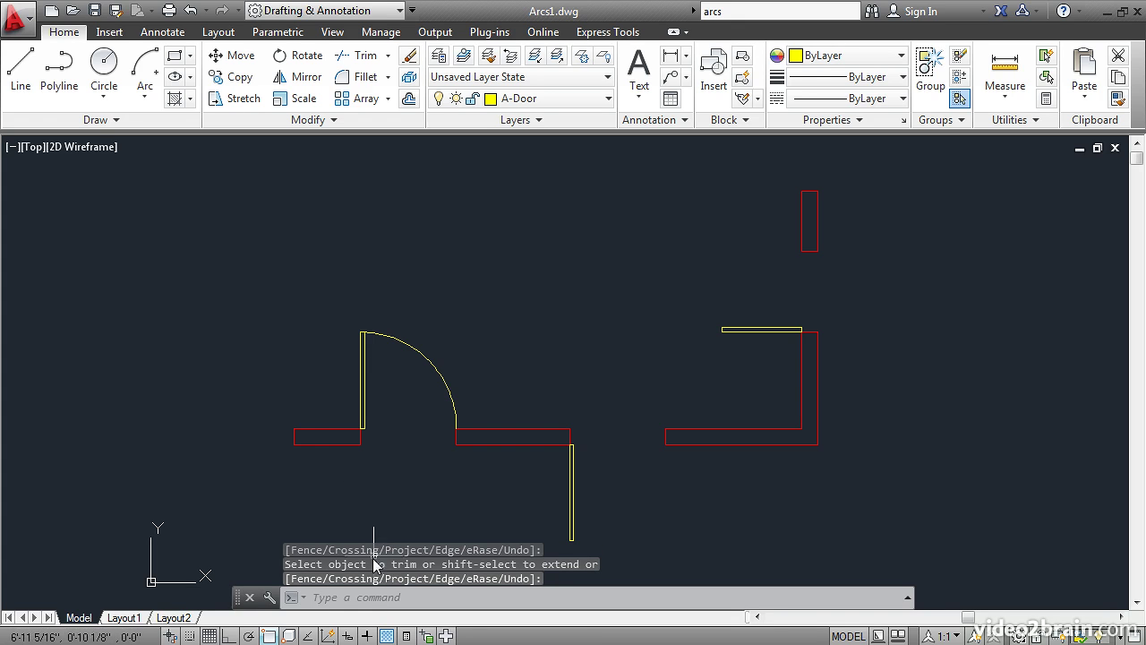
Turn on Quick Properties and inspect the properties of the trimmed door swing arc, including its layer and radius.
click(405, 635)
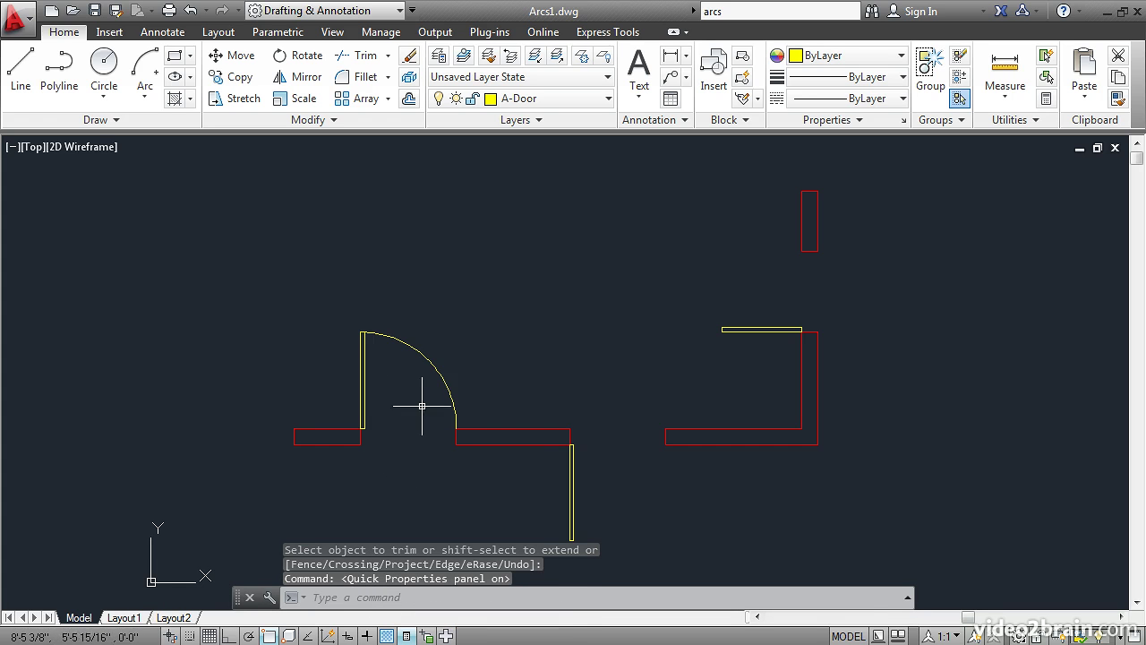
click(422, 355)
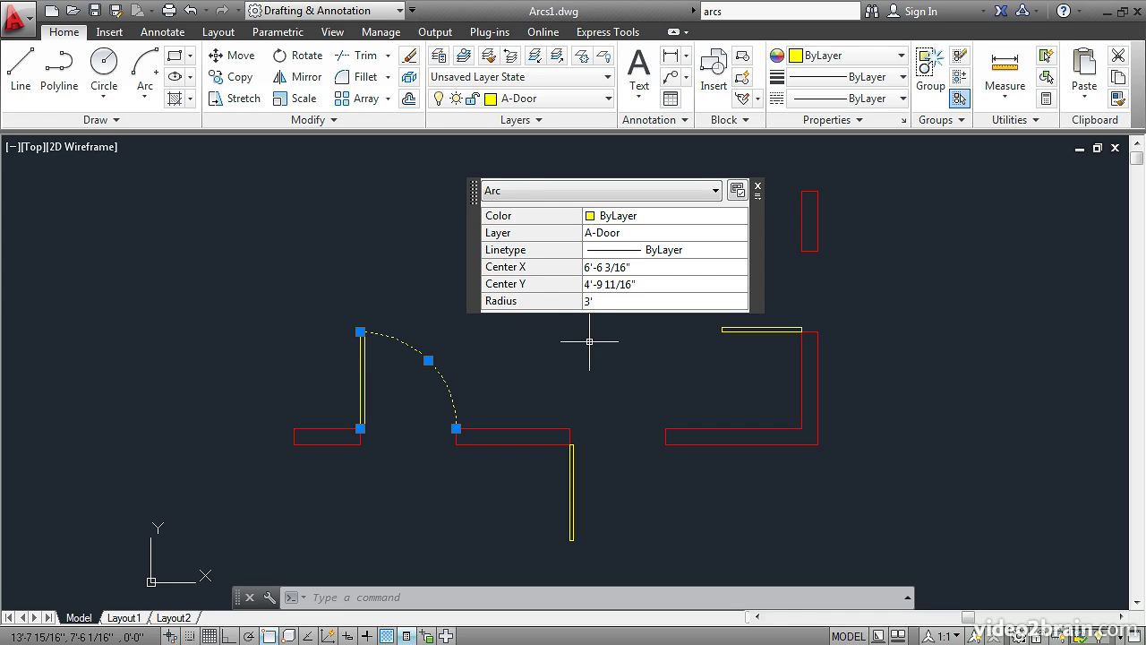
key(Escape)
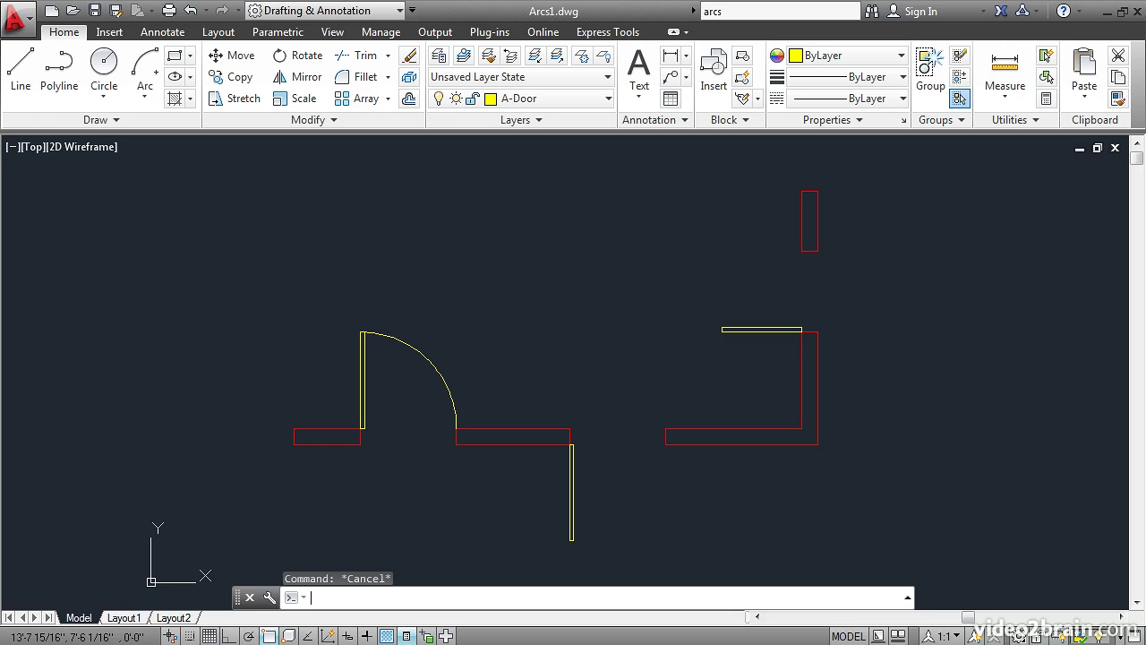
Draw the downward door's swing as a Center, Start, End arc from its hinge corner, through its free end, to the opposite wall corner.
click(144, 100)
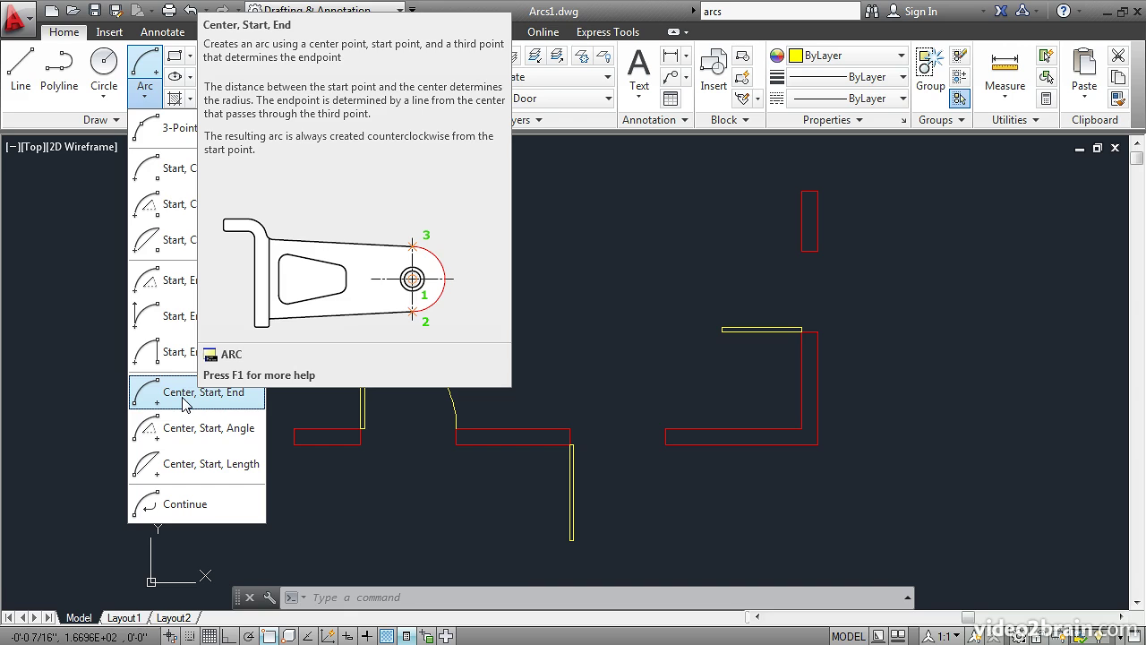
click(185, 401)
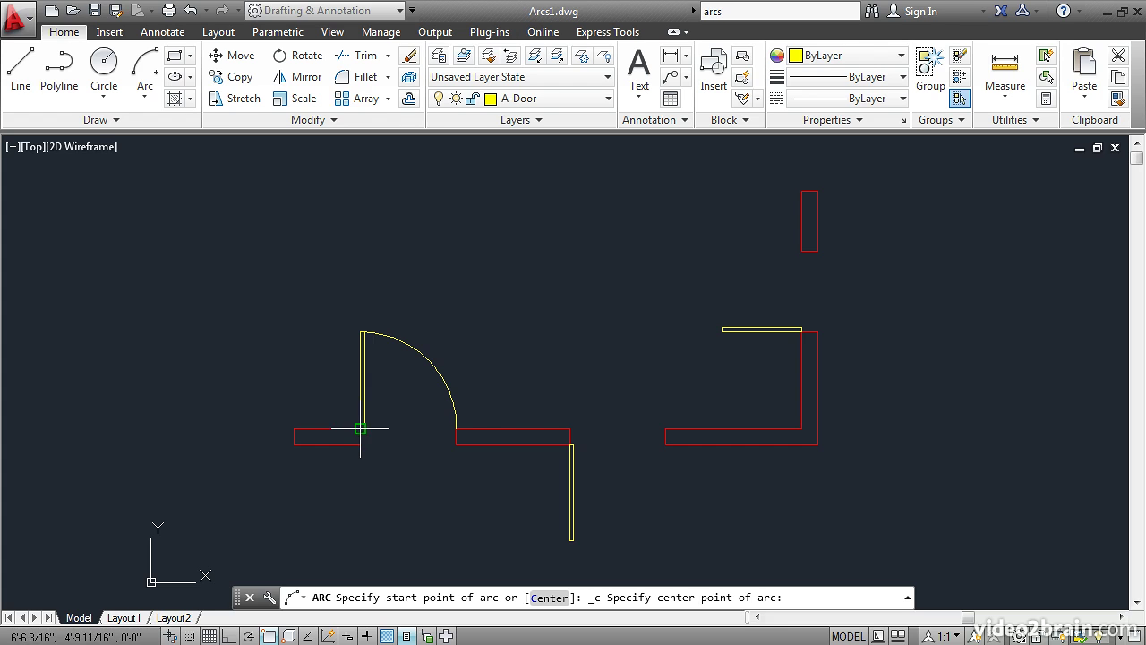
click(569, 443)
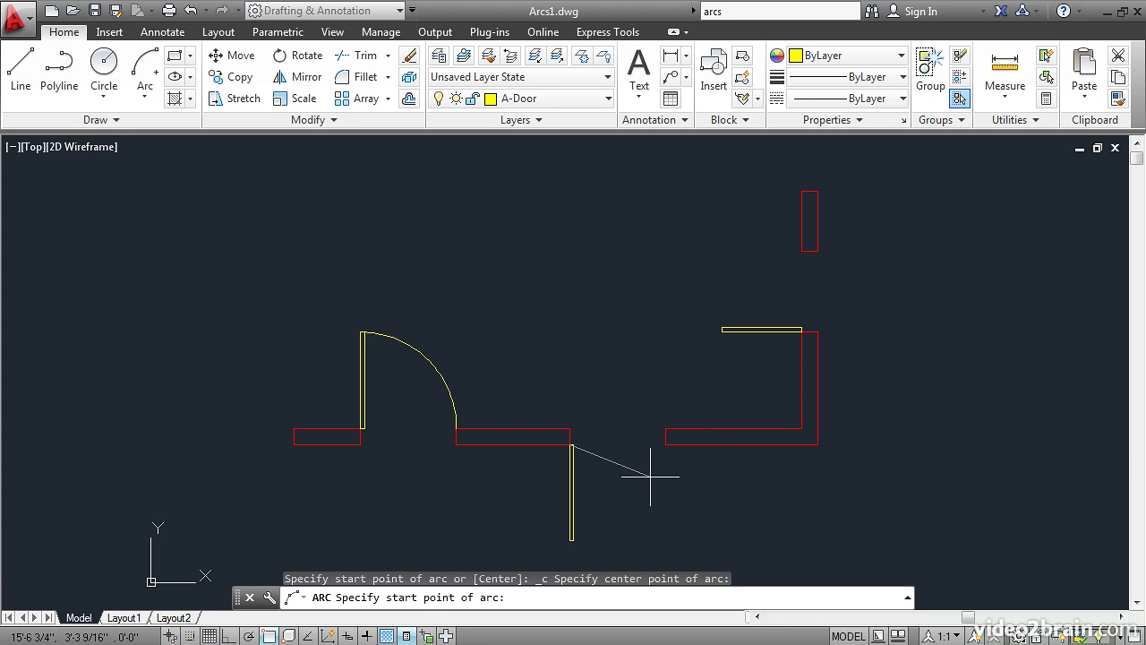
click(573, 540)
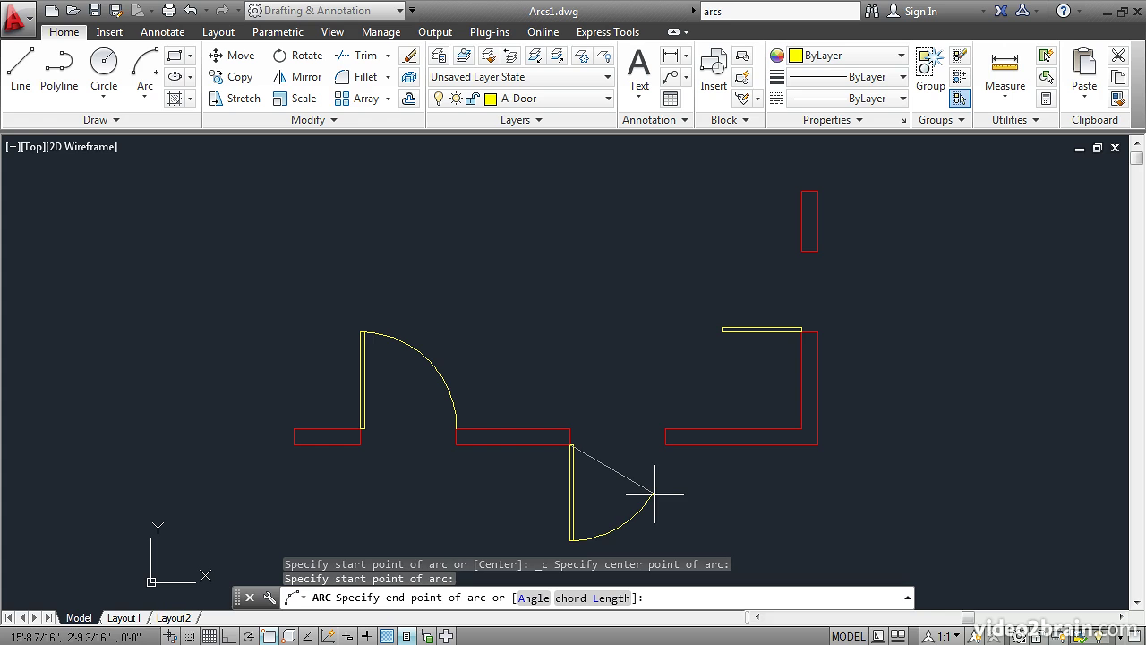
click(665, 444)
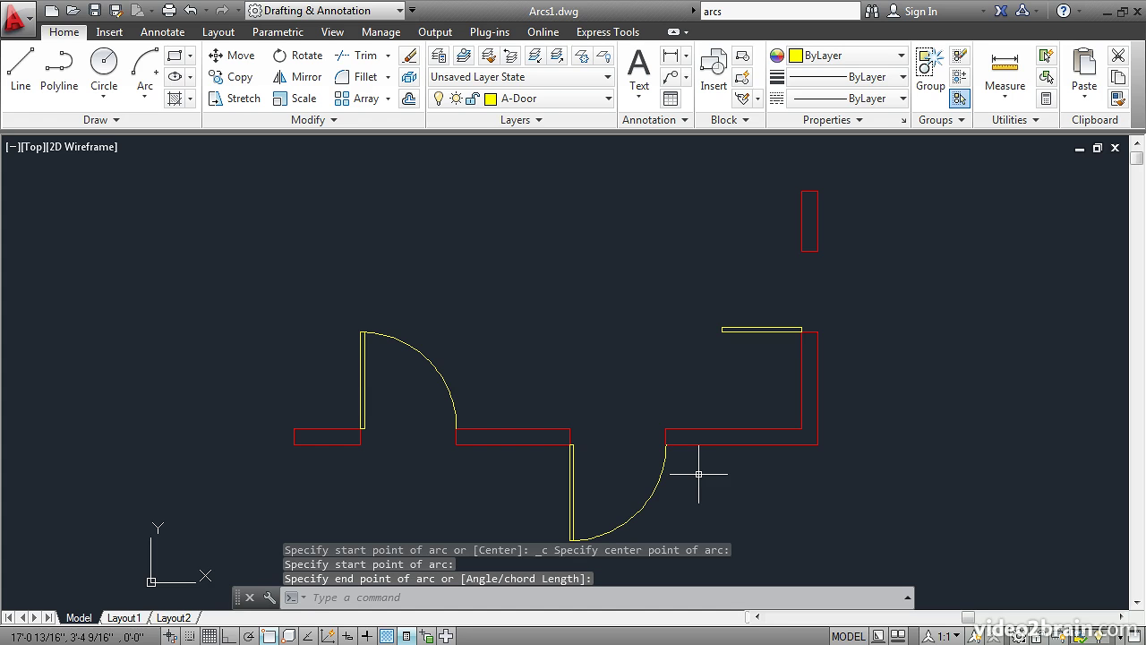
Try a Start, Center, End arc for the horizontal door, starting at its free end, centered on its hinge, ending at the upper wall corner.
click(144, 93)
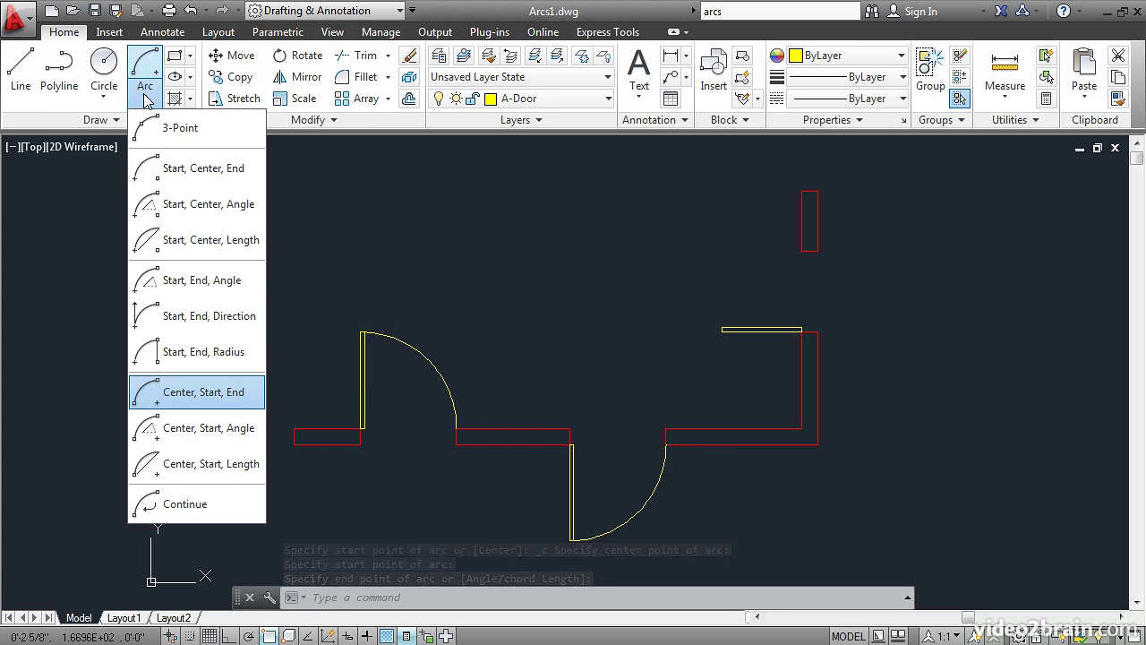
click(172, 175)
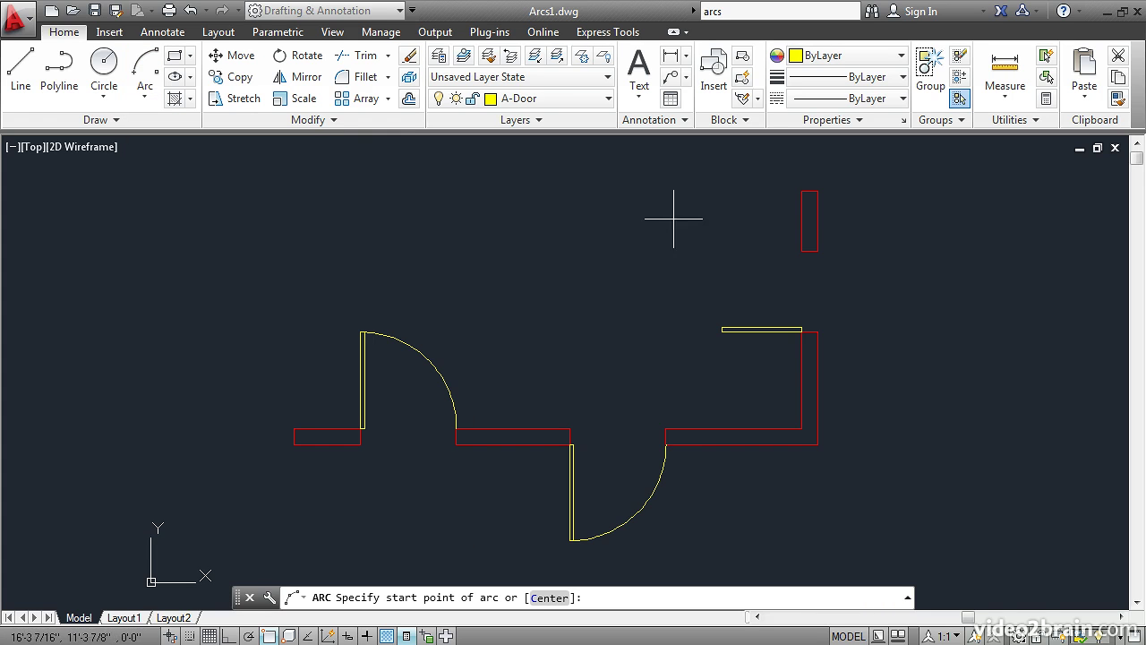
click(721, 327)
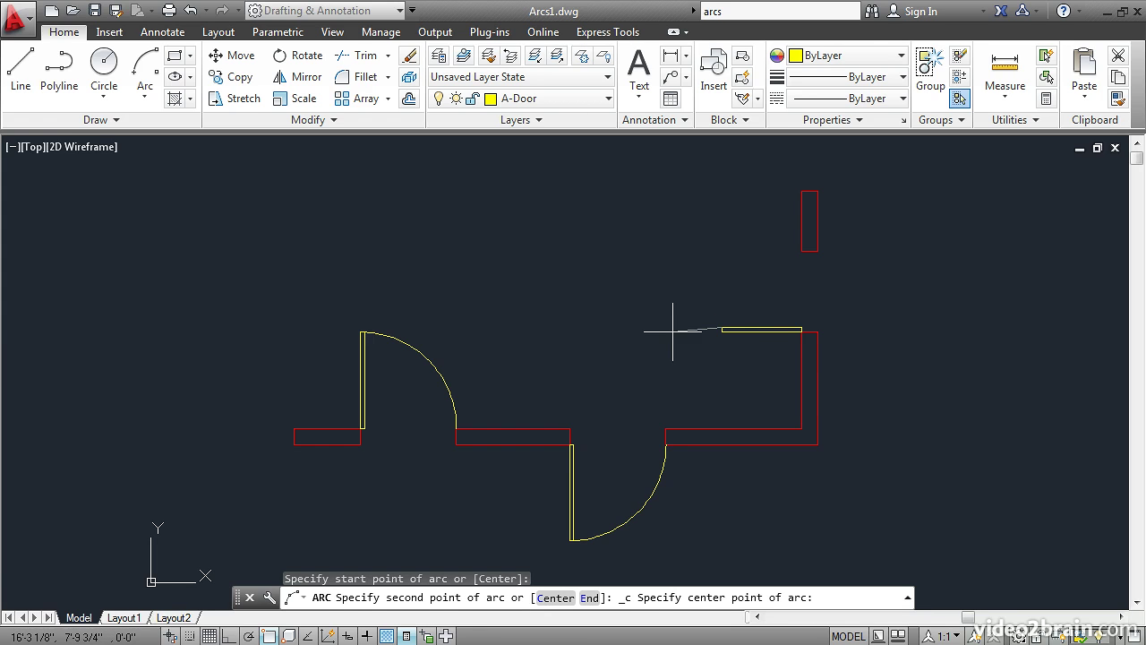
click(801, 332)
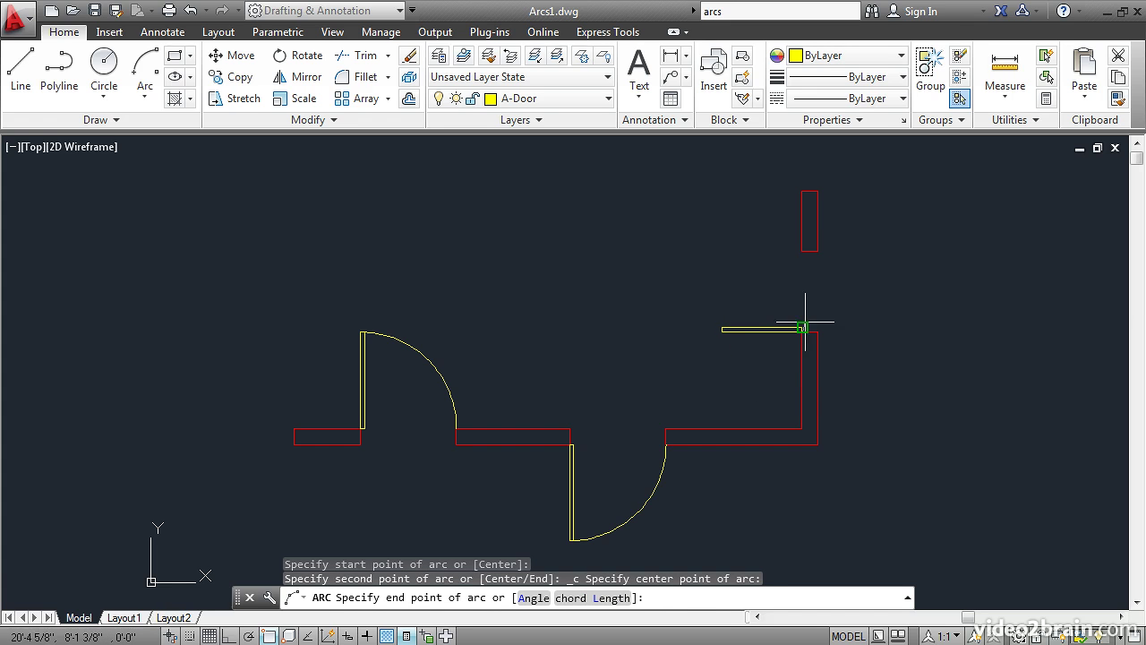
click(802, 252)
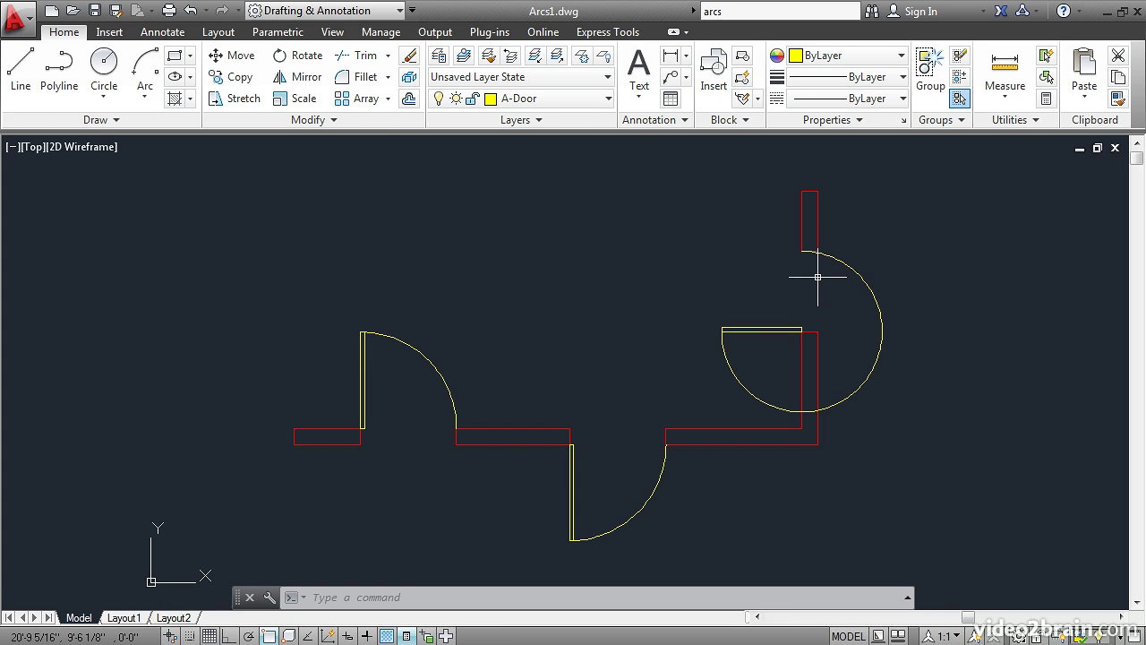
Erase the arc just drawn at the horizontal door.
click(409, 56)
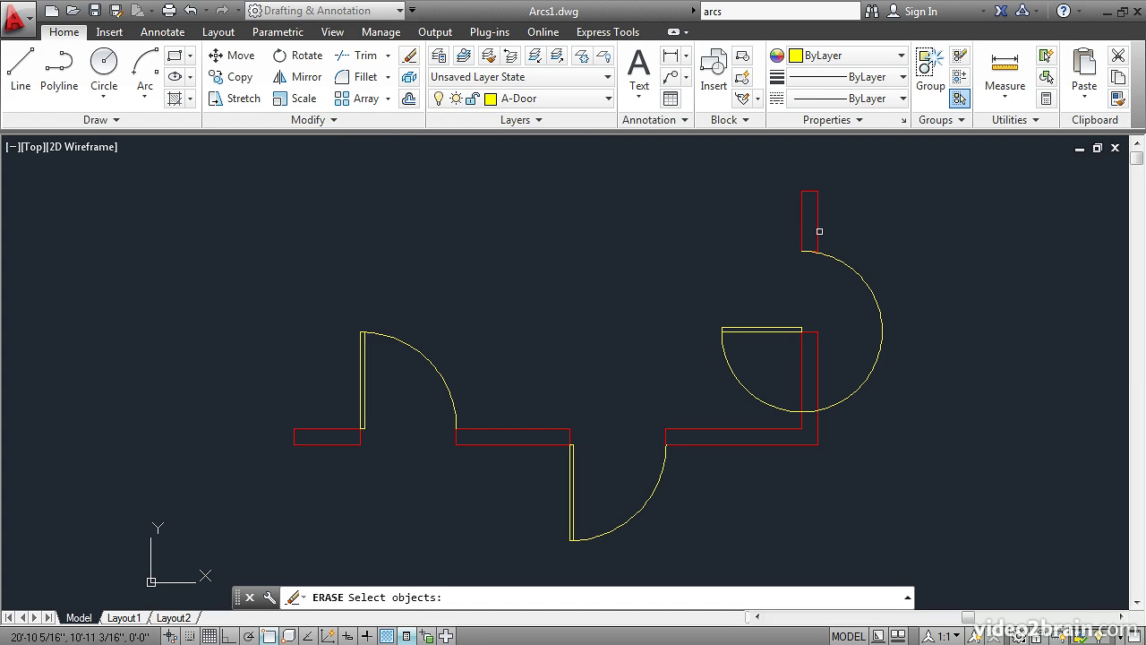
click(851, 260)
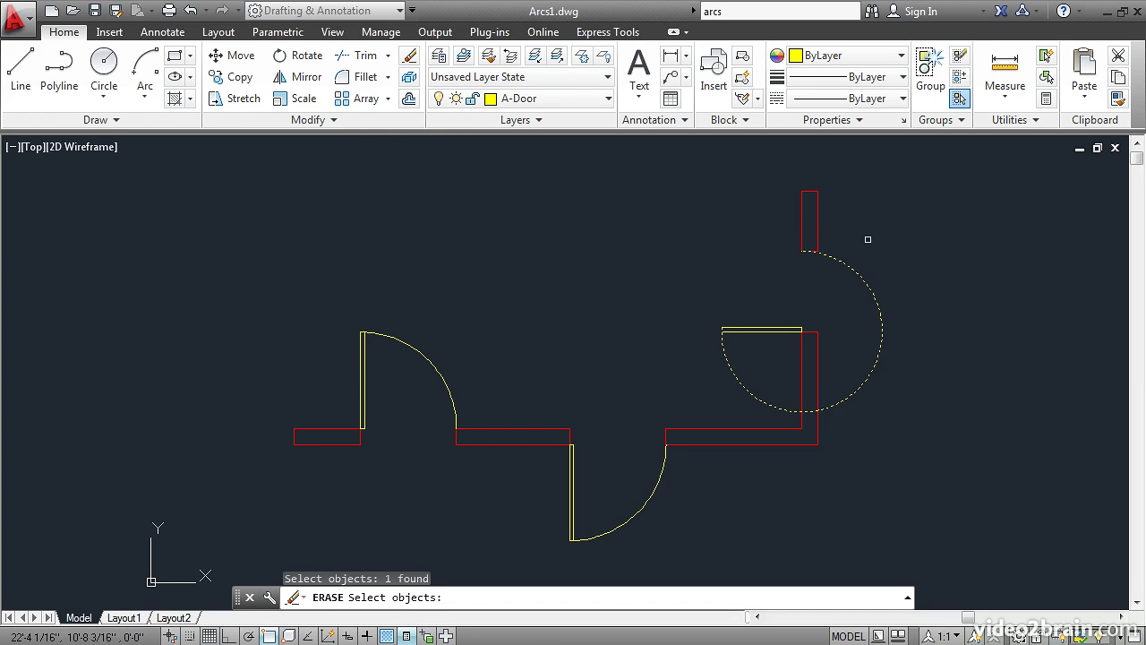
key(Return)
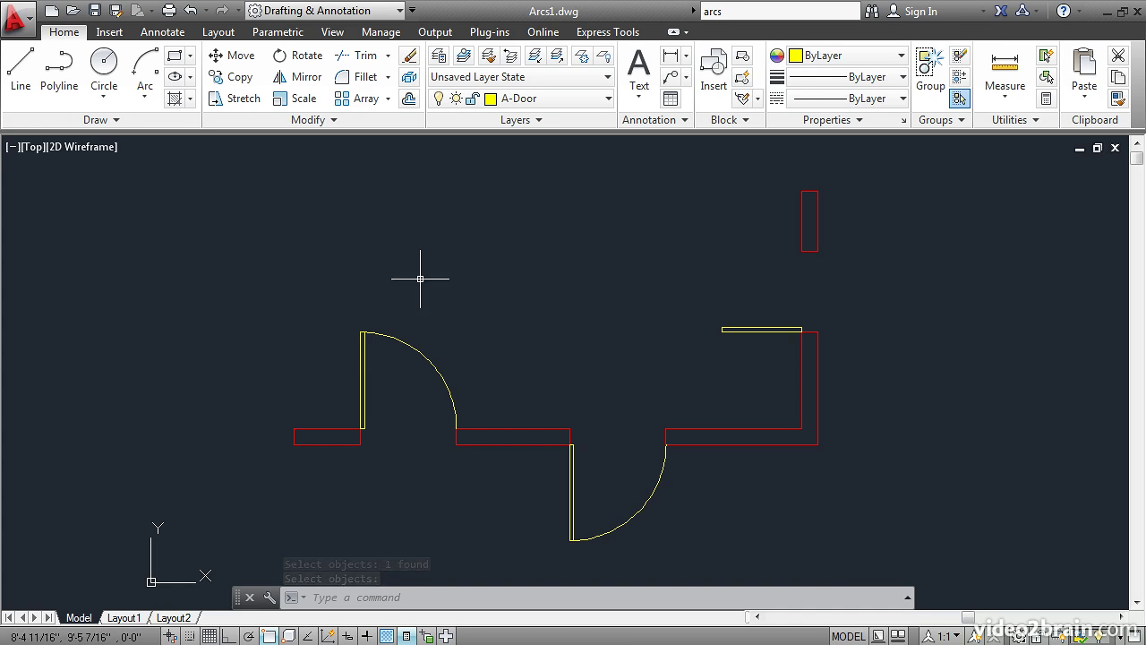
Draw the horizontal door's swing as a Start, Center, End arc from the upper wall corner, centered on the hinge, to the door's free end.
click(146, 99)
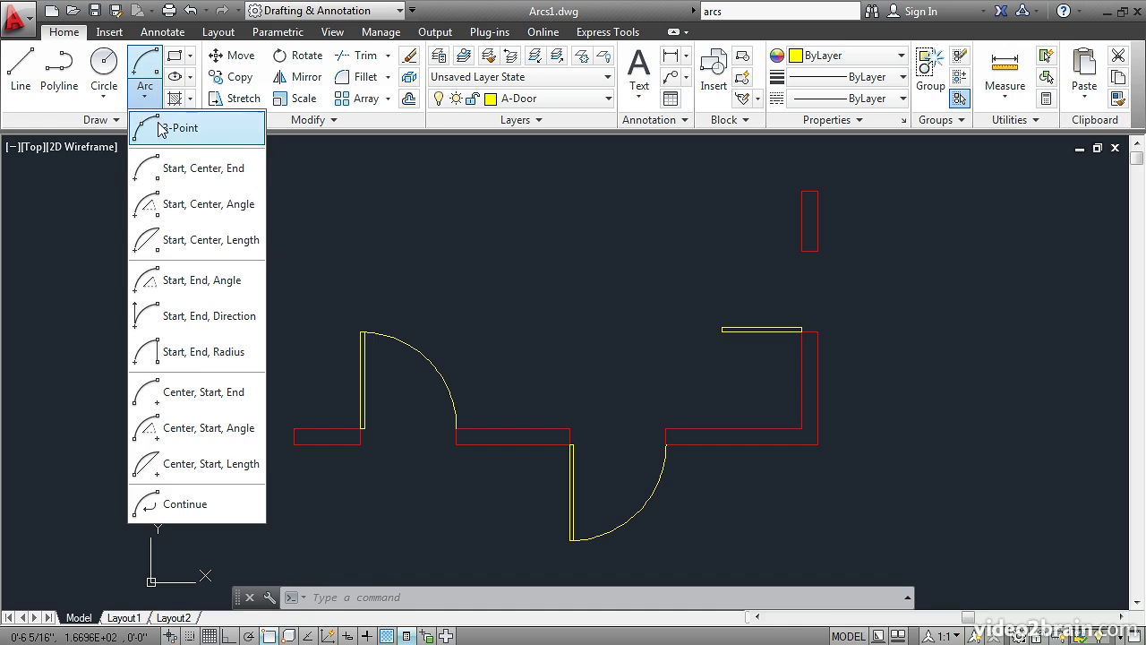
click(164, 172)
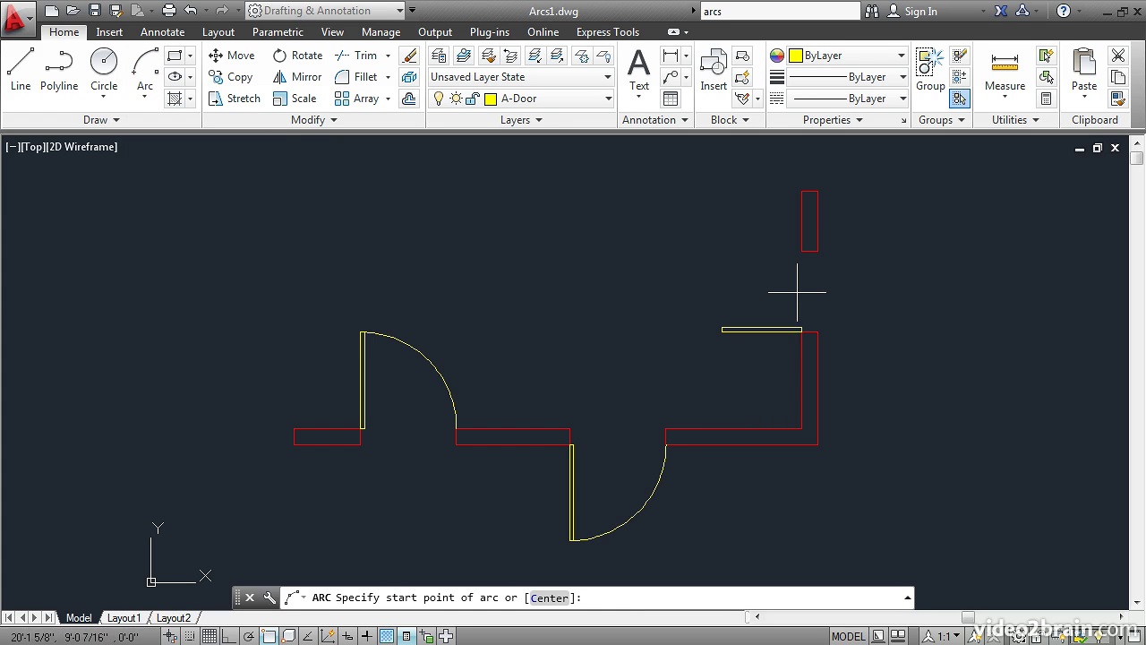
click(793, 256)
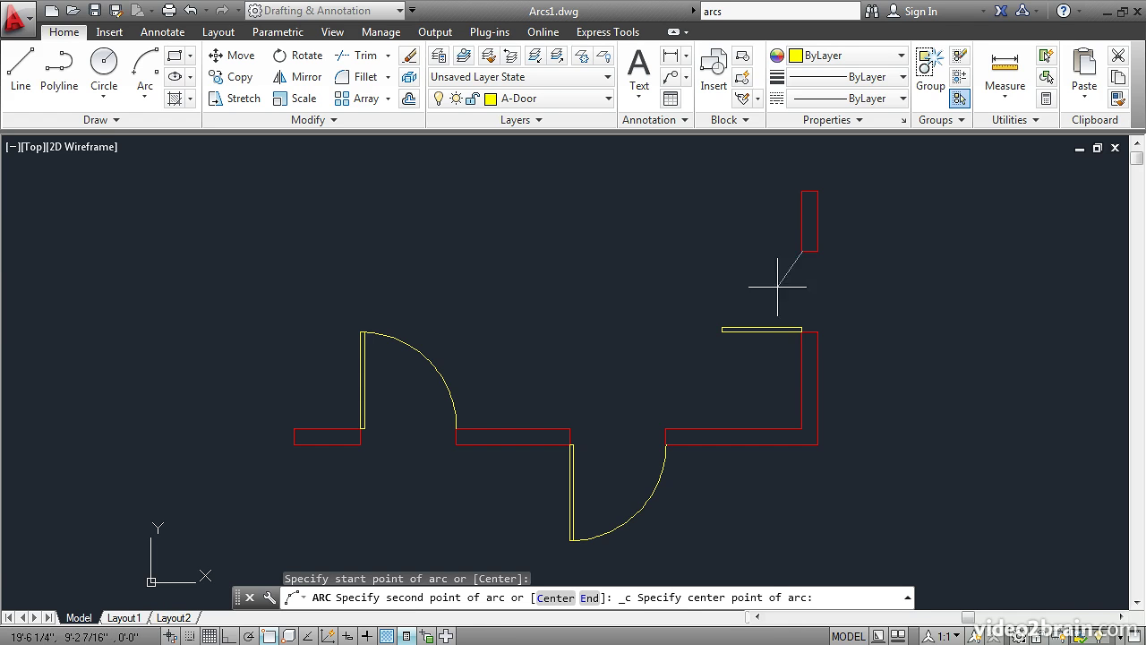
click(801, 331)
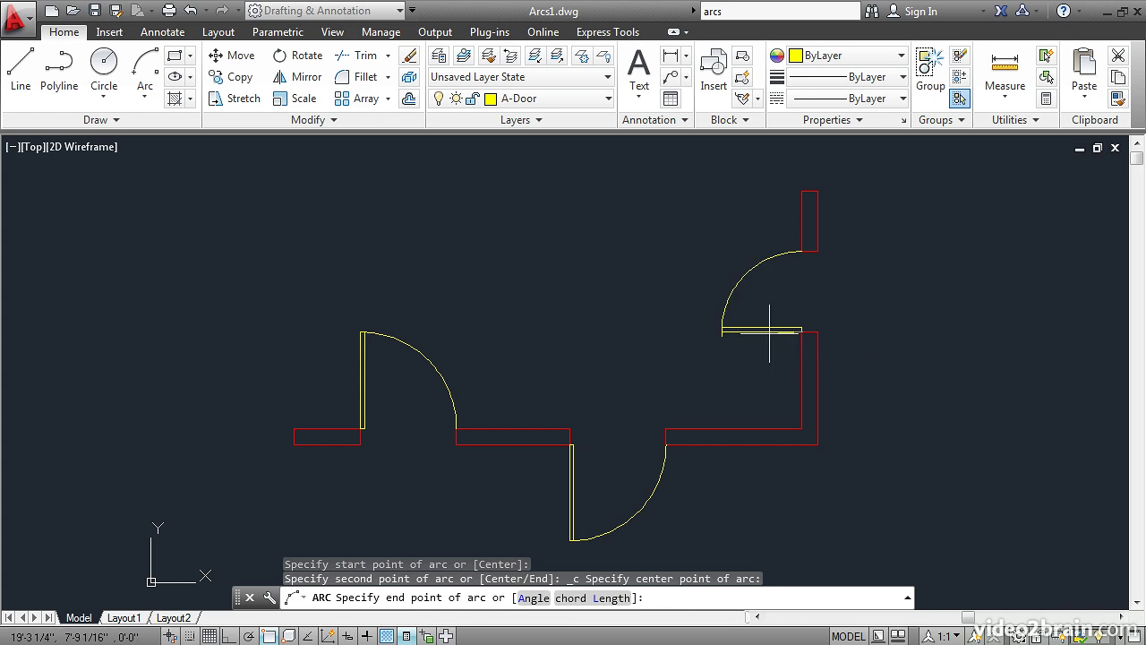
click(721, 328)
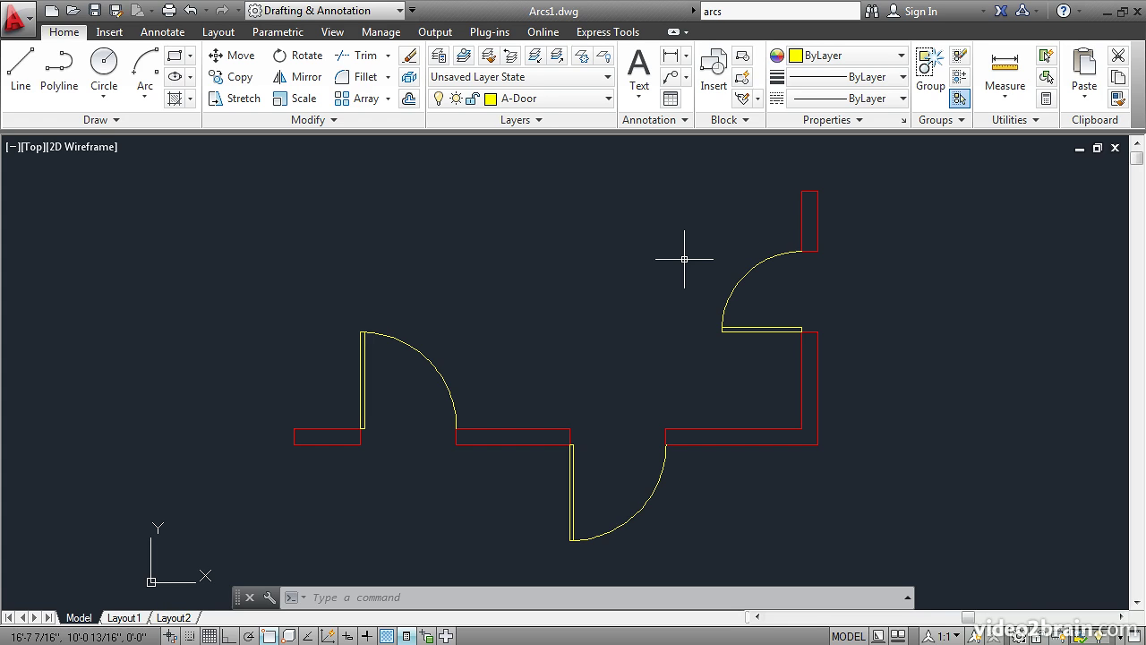
Draw a freehand three-point arc above the floor plan, starting near the upper wall piece and curving over to the left.
text(A)
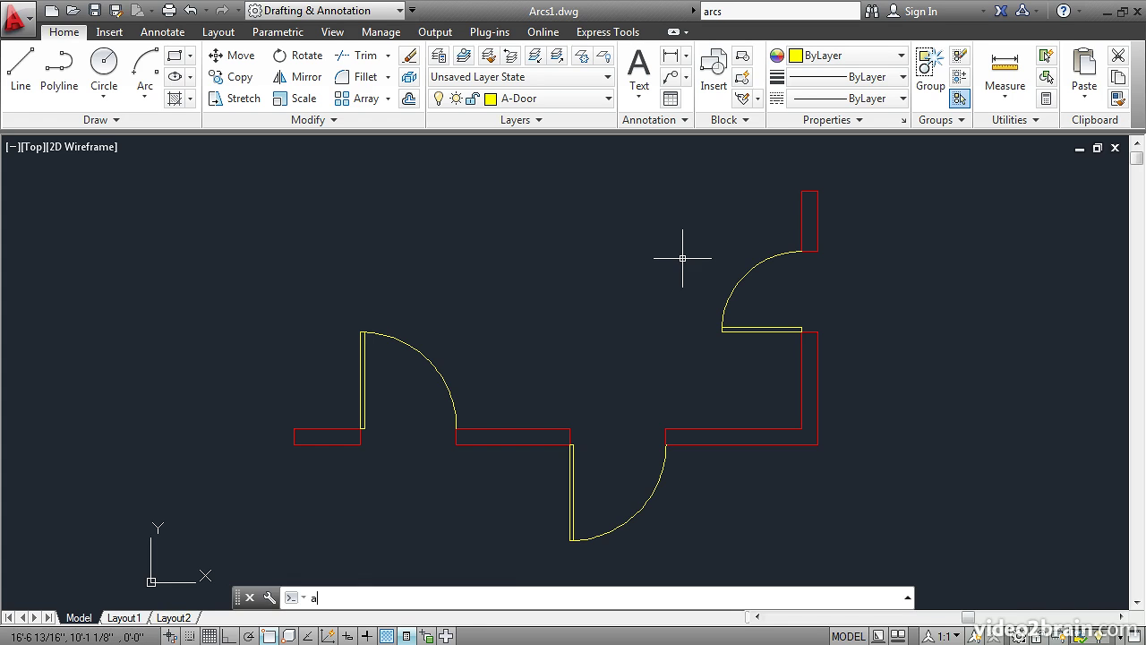
key(Return)
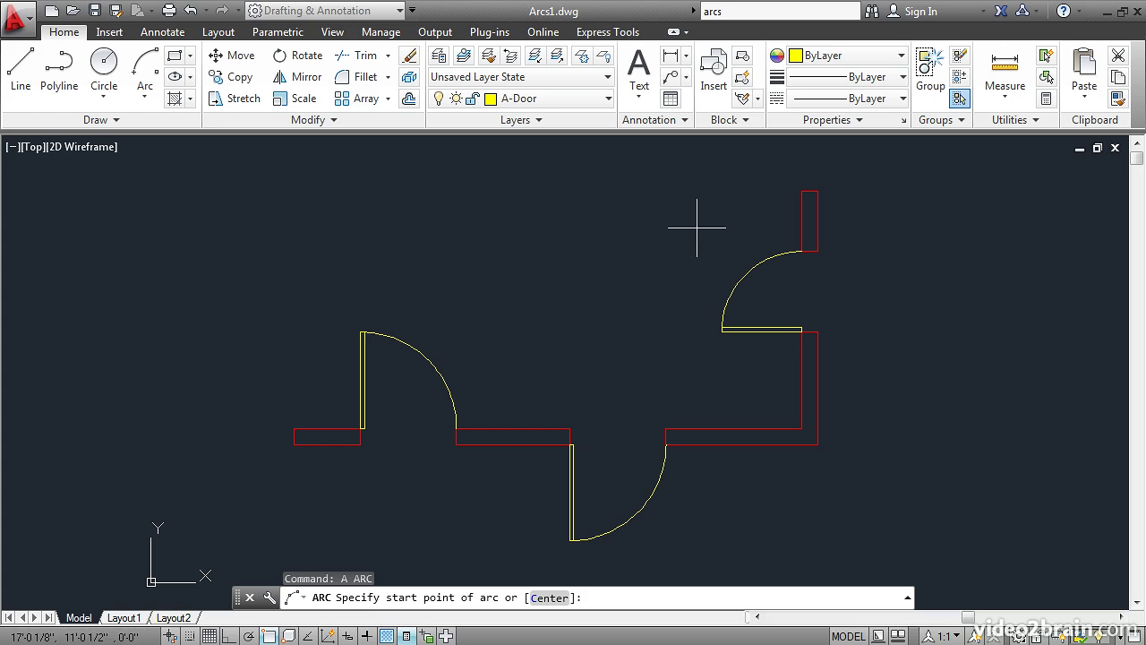
click(753, 200)
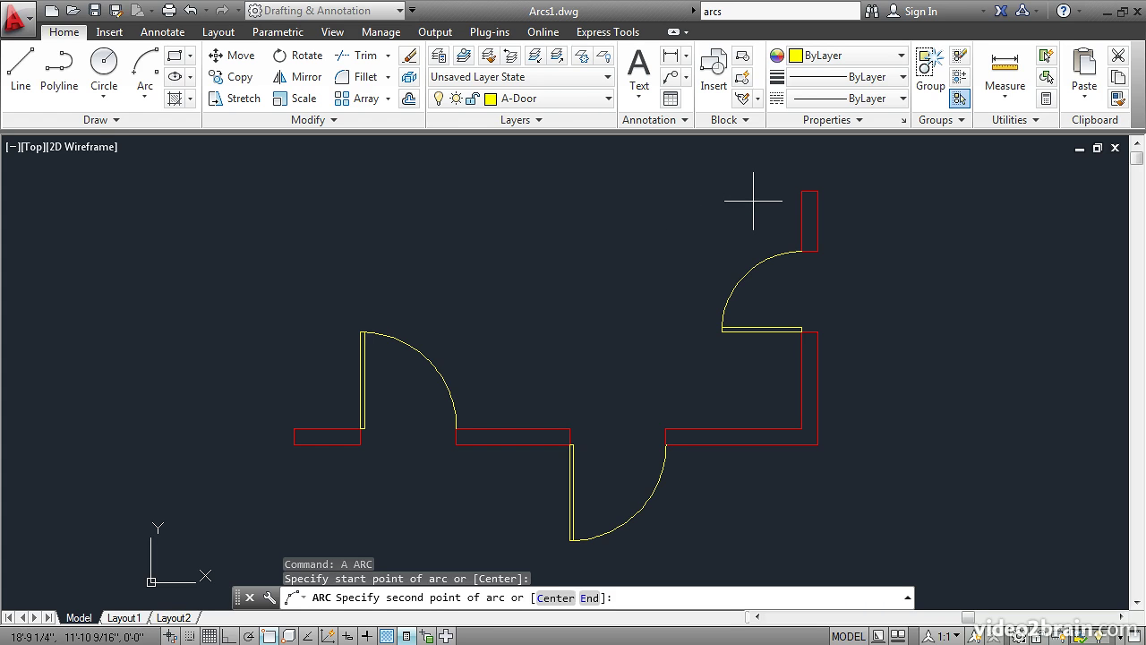
click(682, 158)
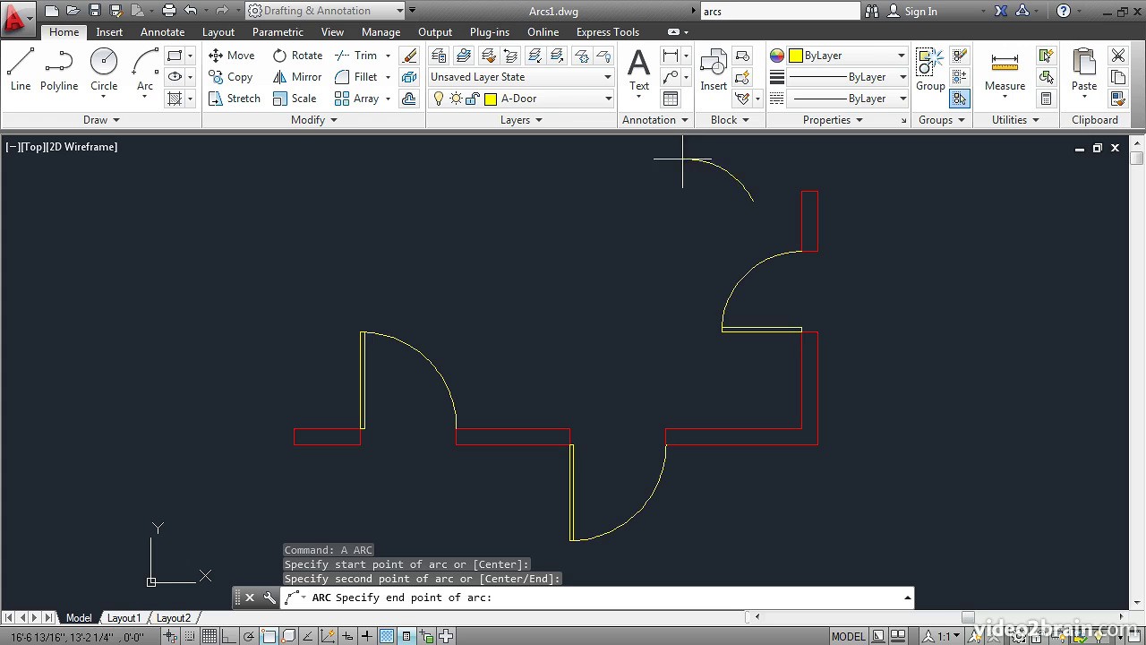
click(602, 180)
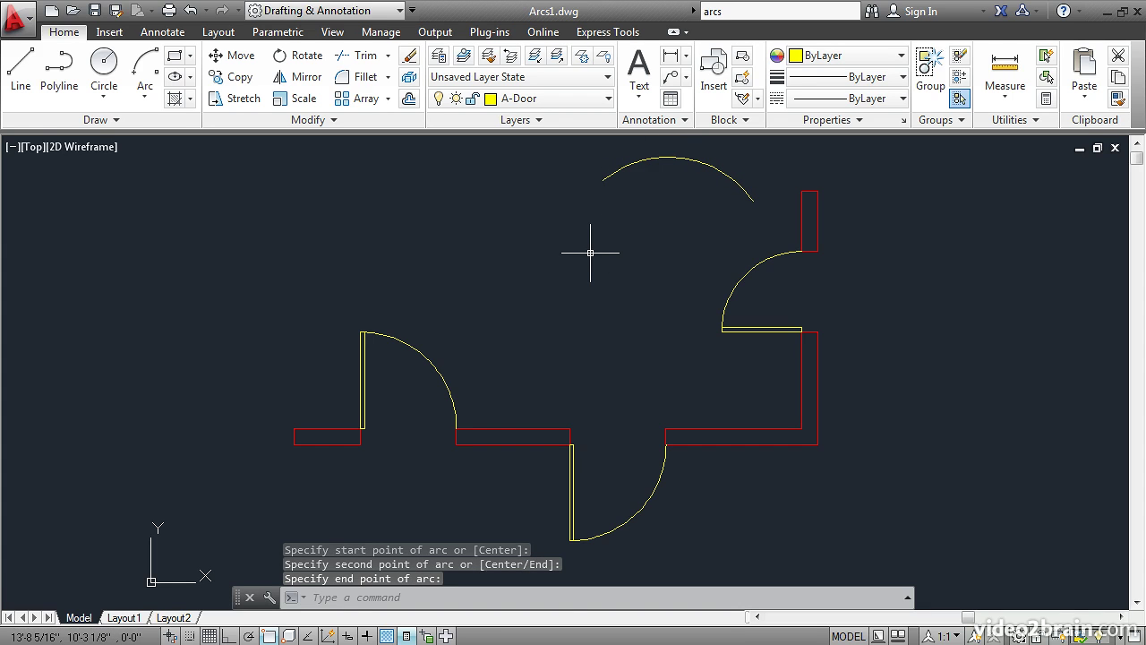
Continue from the arc's left end with two more tangent arcs, forming a wavy line that ends above the left door.
key(Return)
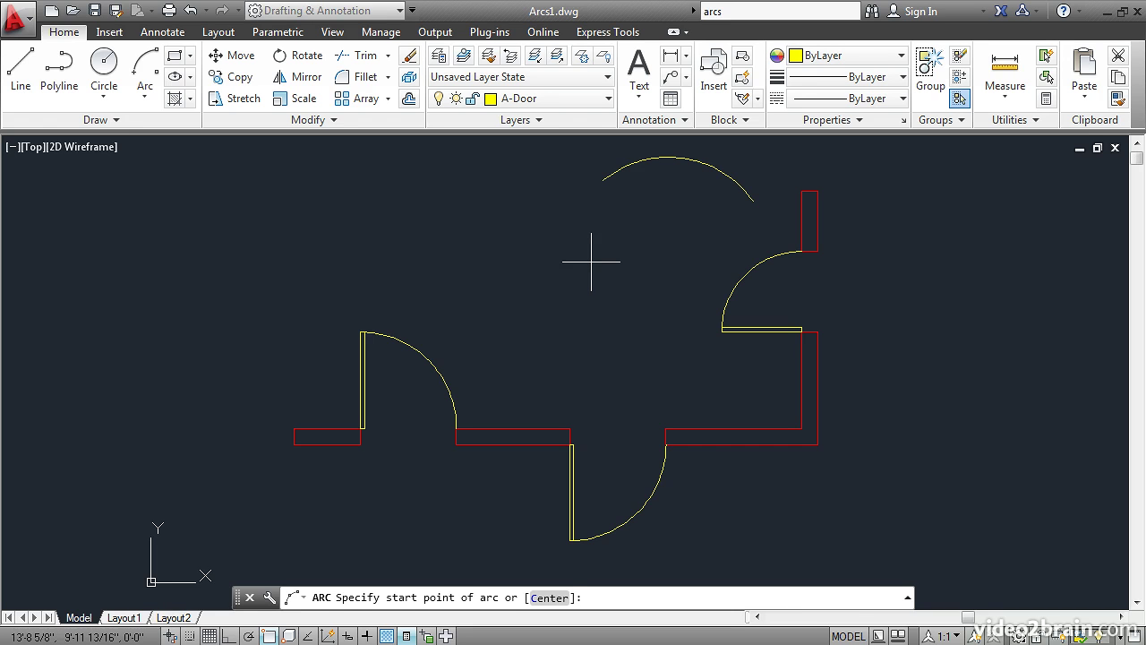
key(Return)
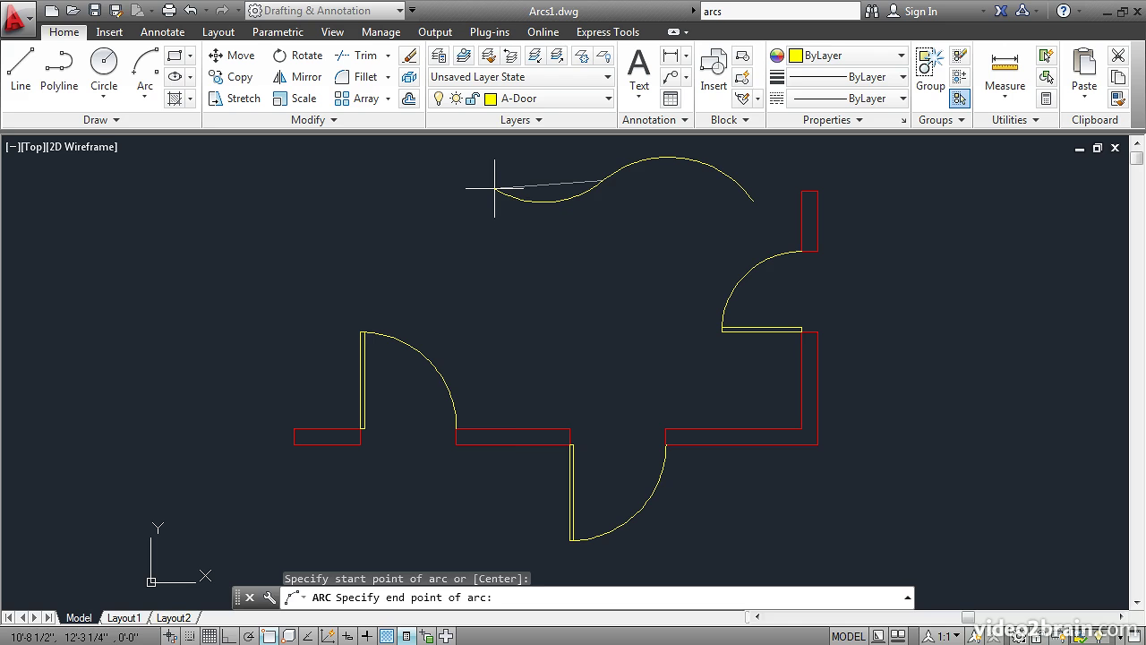
click(494, 187)
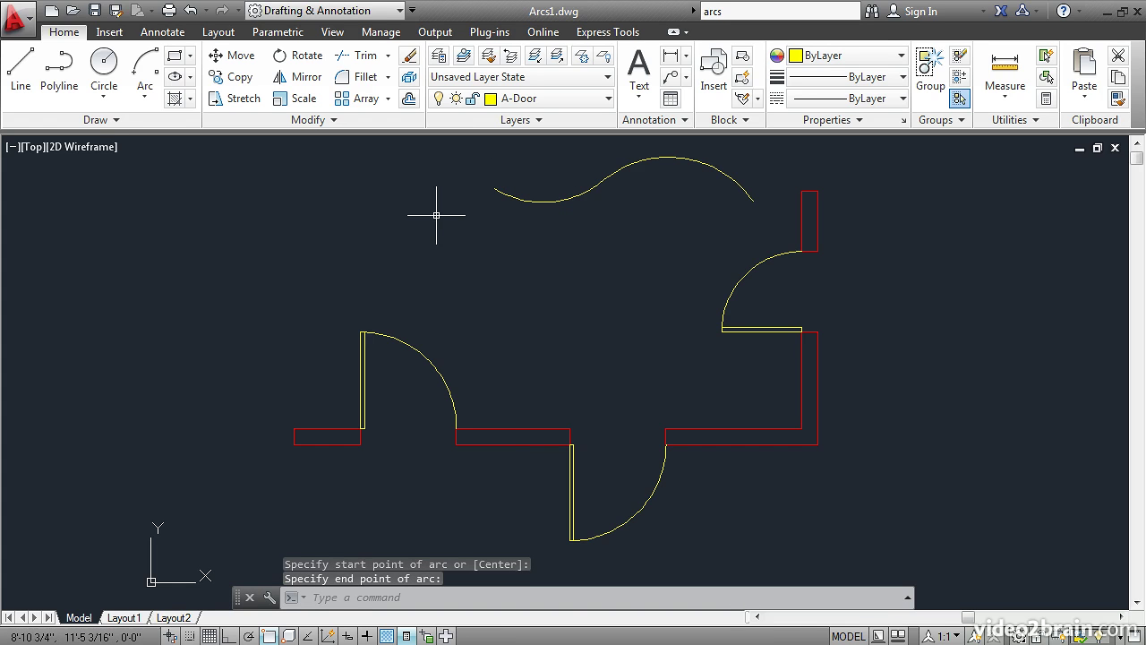
key(Return)
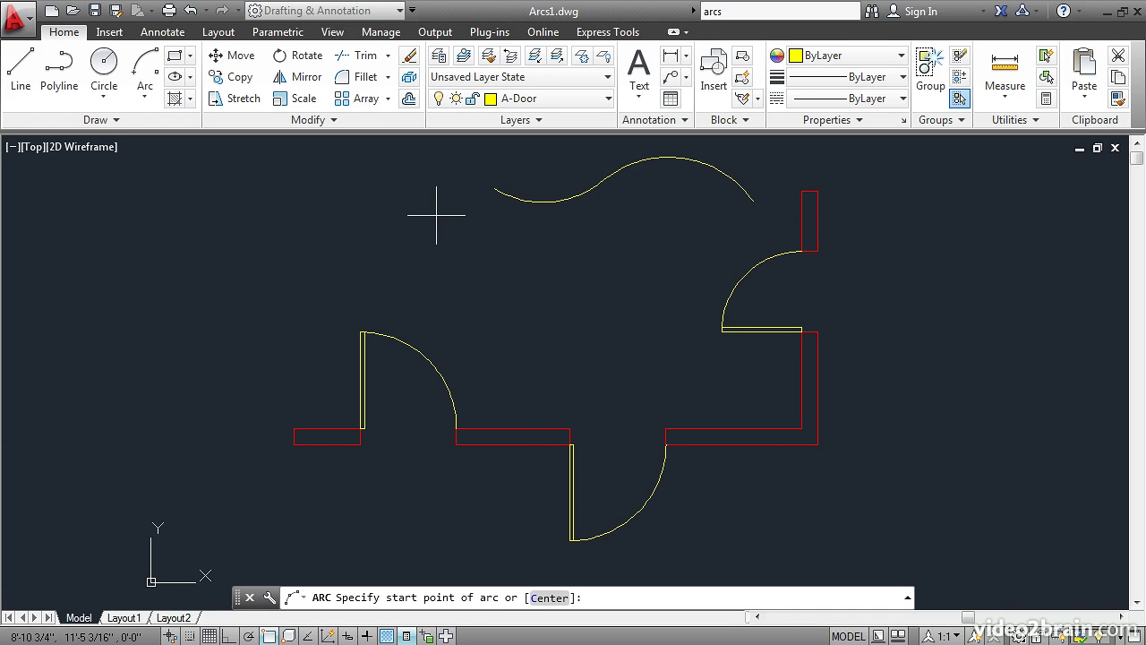
key(Return)
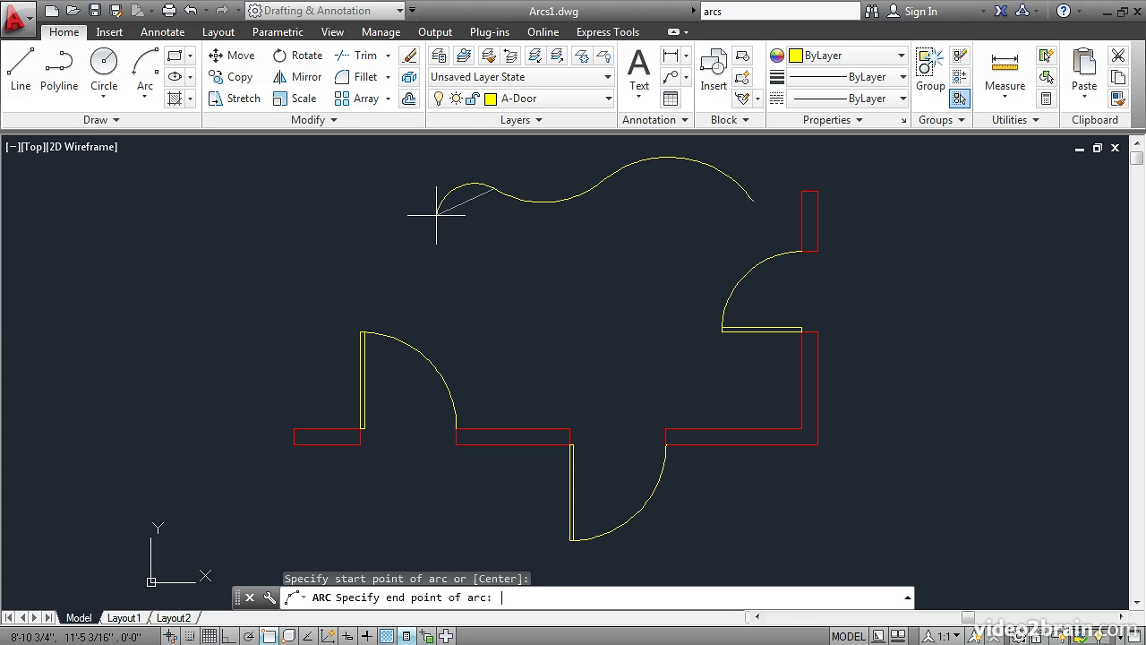
click(389, 242)
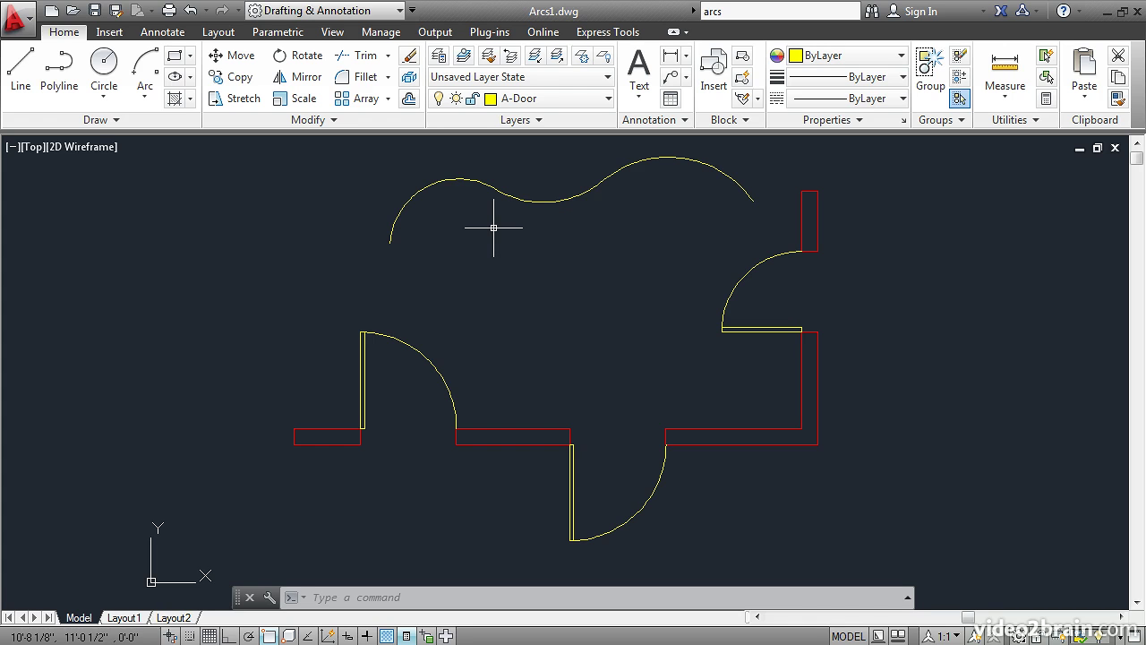
Turn off Quick Properties and stretch the horizontal door's swing arc outward to the upper left by its midpoint grip.
click(735, 285)
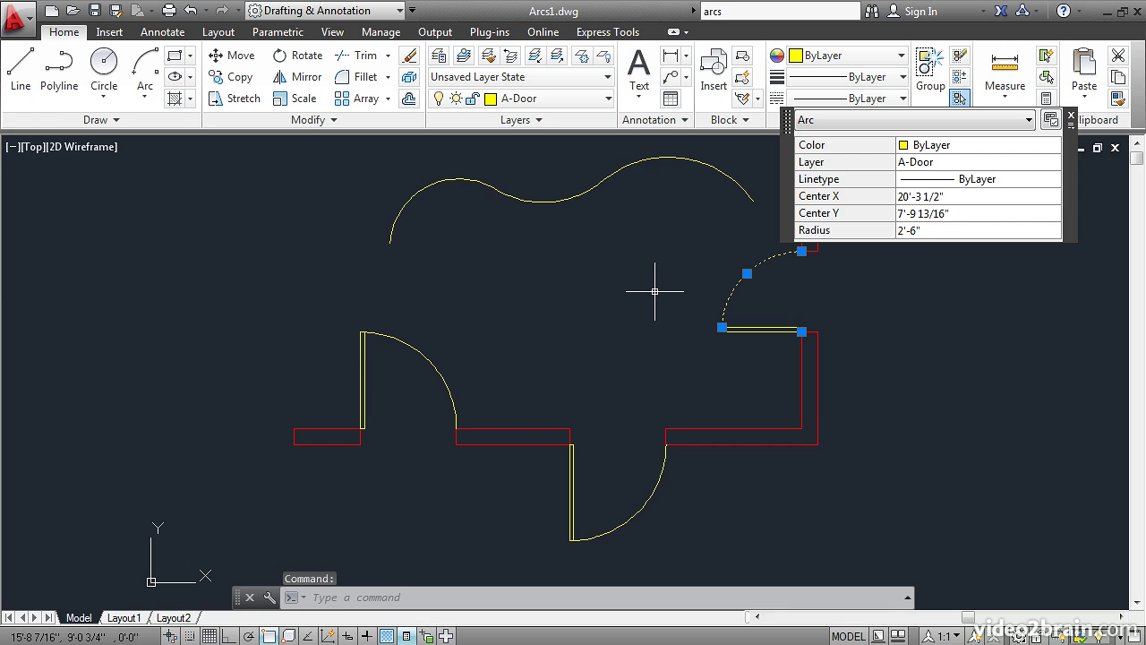
click(407, 634)
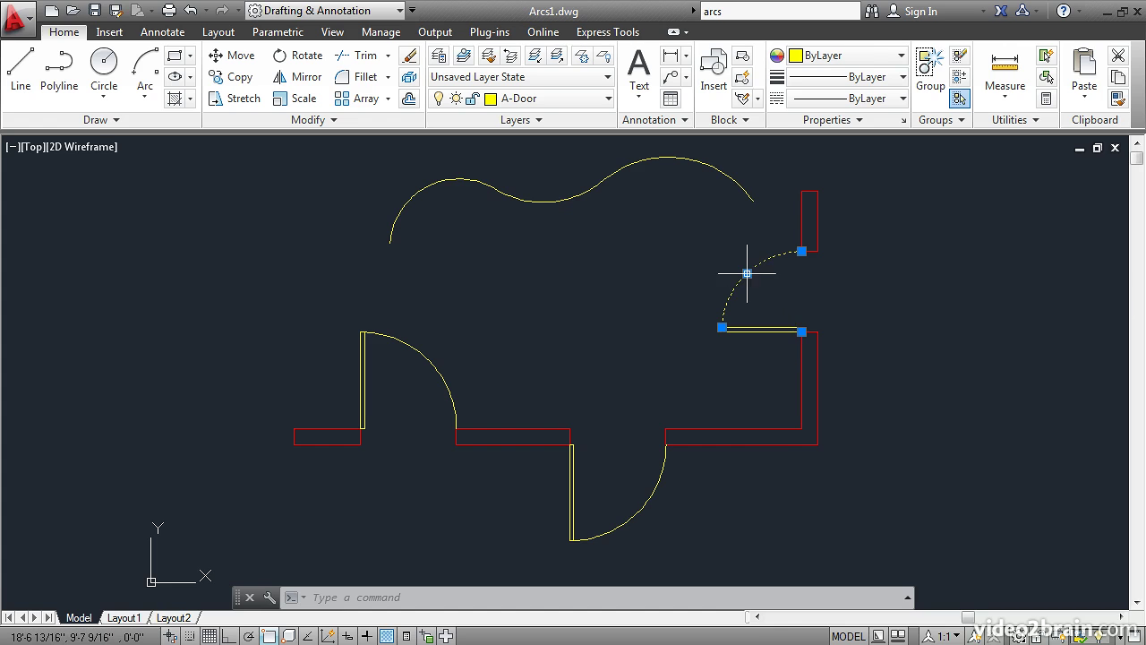
mouse_move(746, 273)
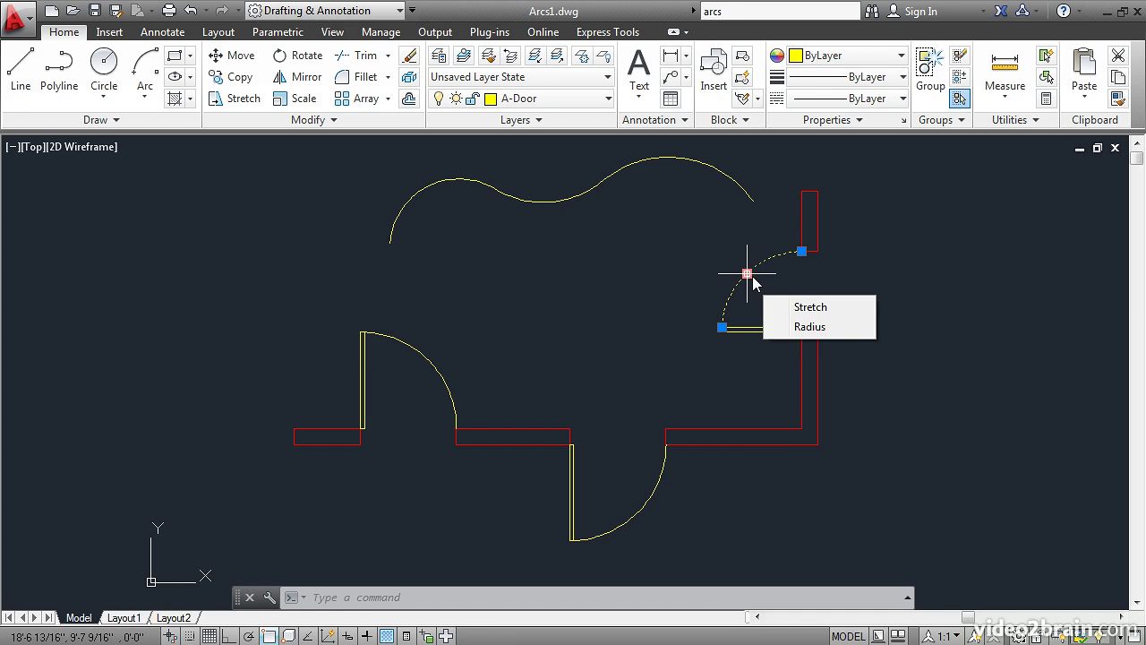
click(835, 311)
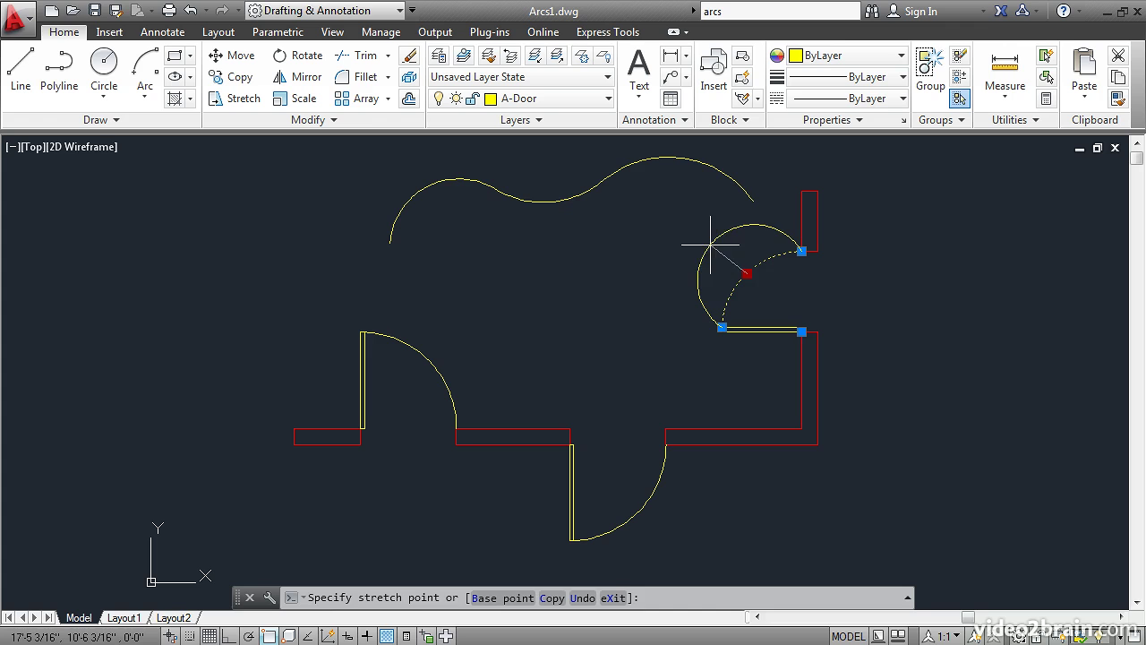
click(714, 240)
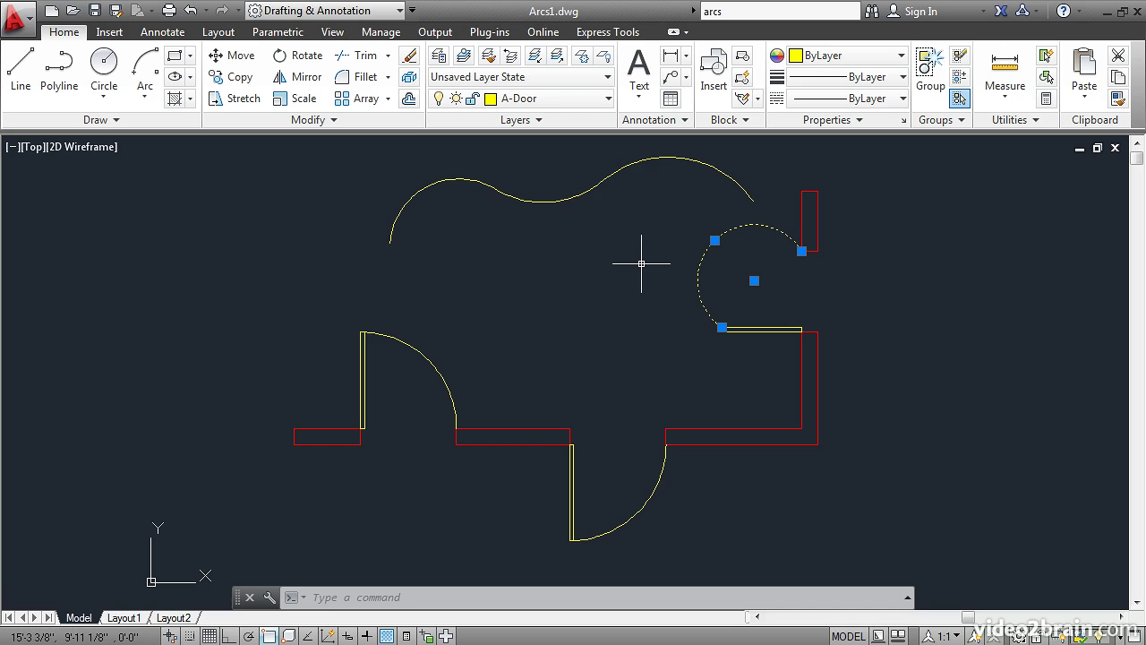
Reduce the radius of the selected door swing arc using its midpoint grip's Radius option.
mouse_move(714, 240)
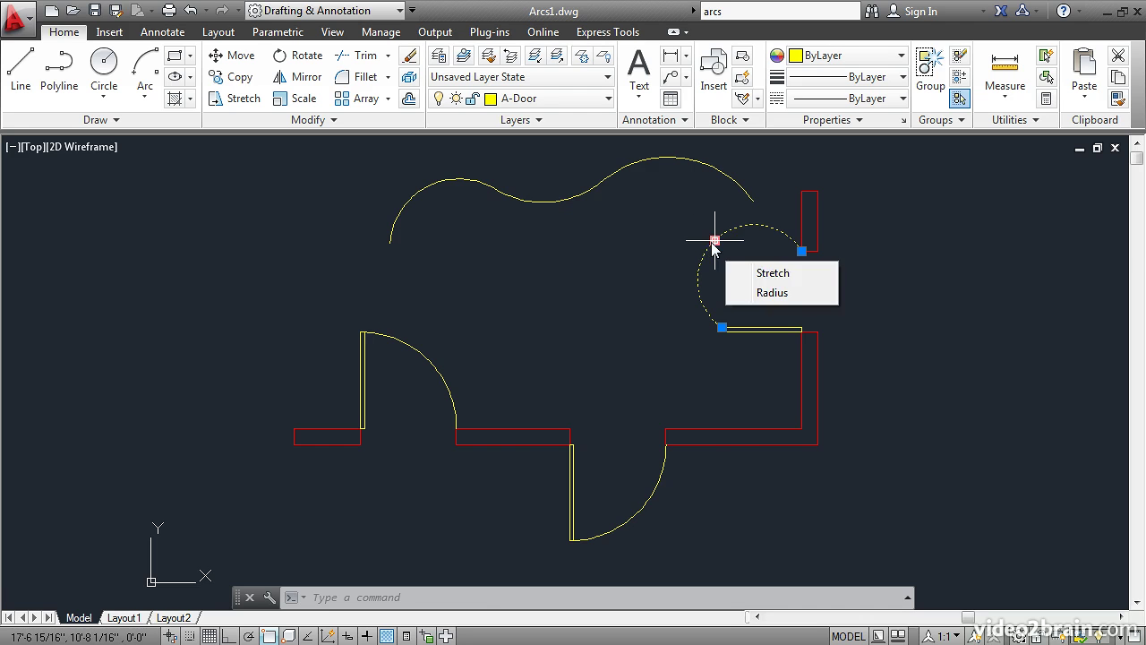
click(759, 294)
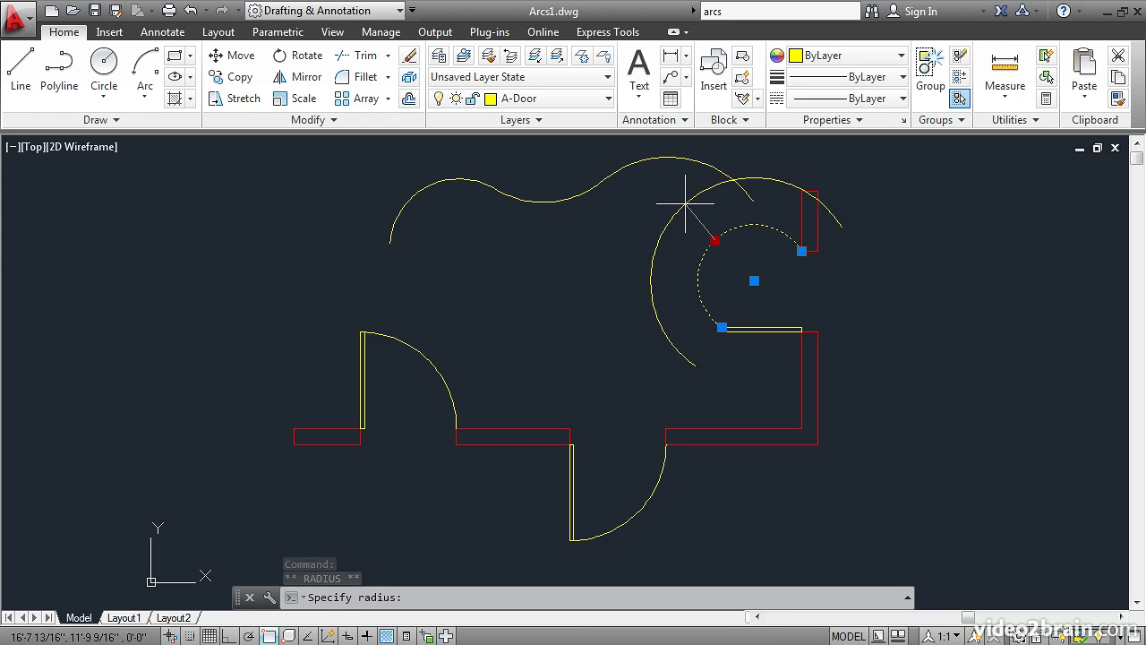
click(733, 246)
Stretch the selected arc's upper endpoint above the upper wall piece, and its lower endpoint out to the left.
mouse_move(786, 261)
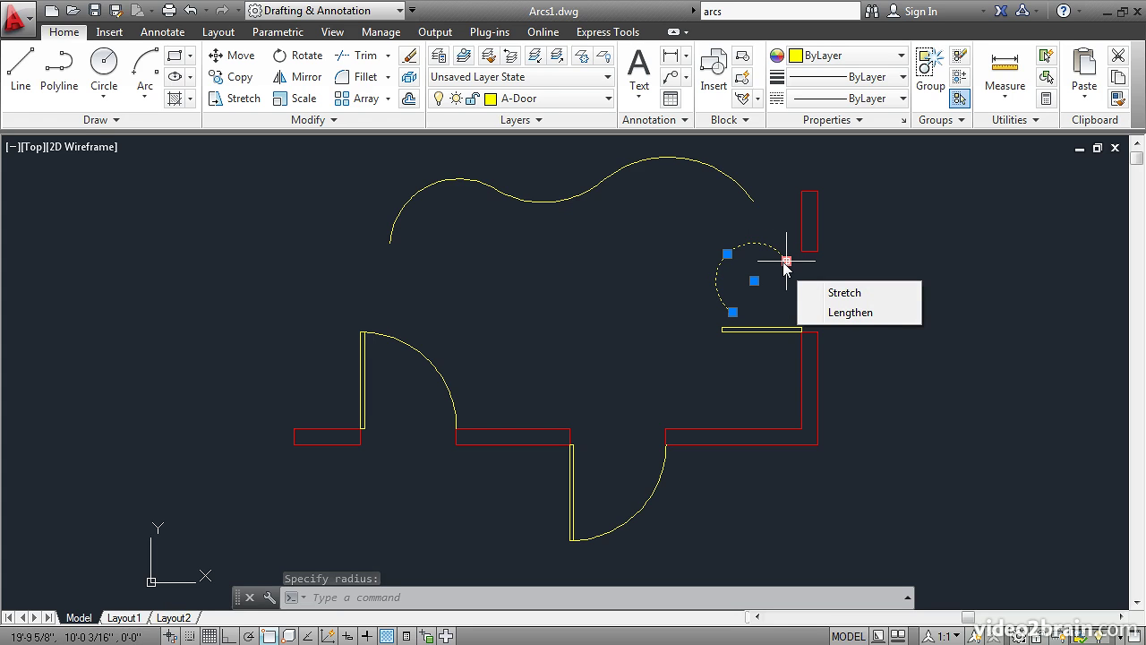
click(786, 260)
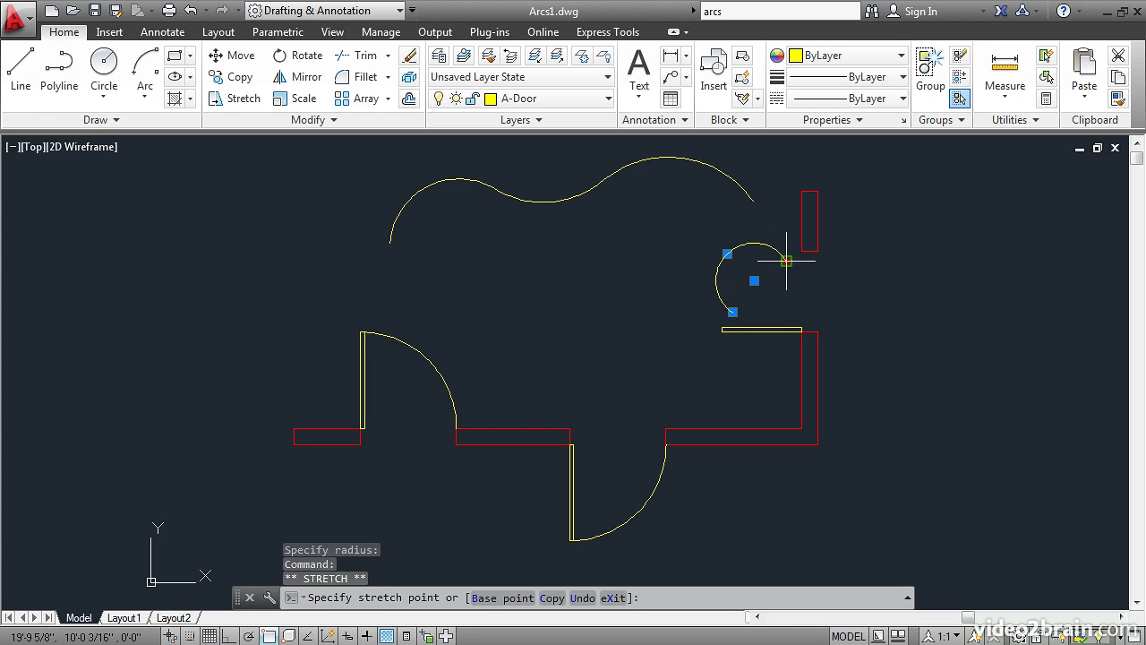
click(817, 167)
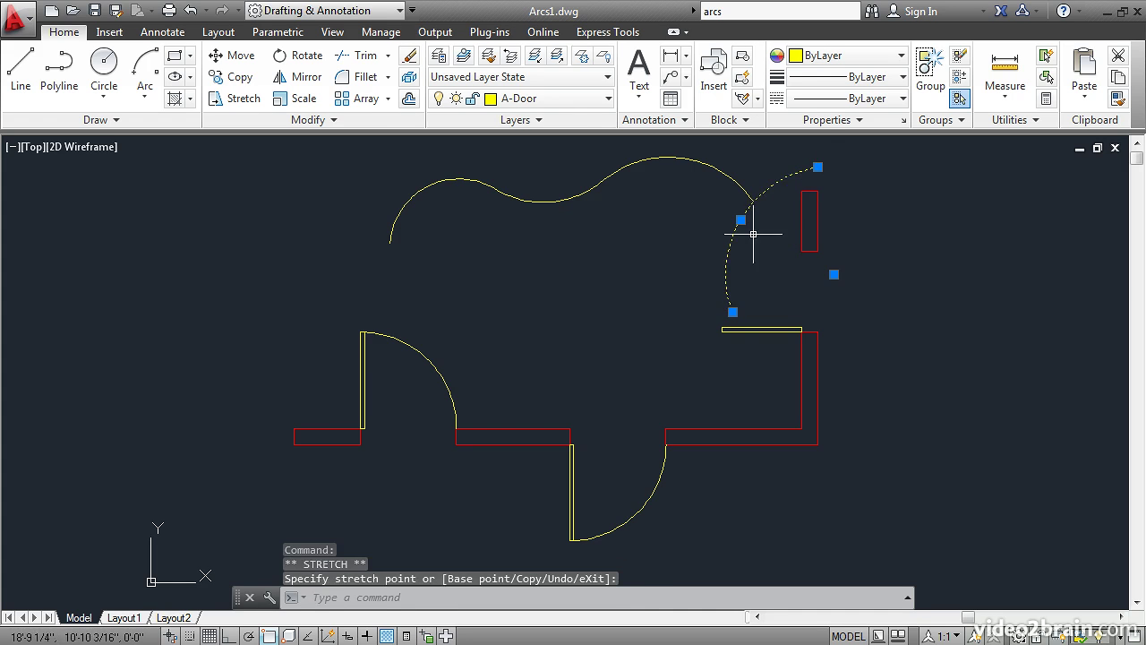
click(733, 311)
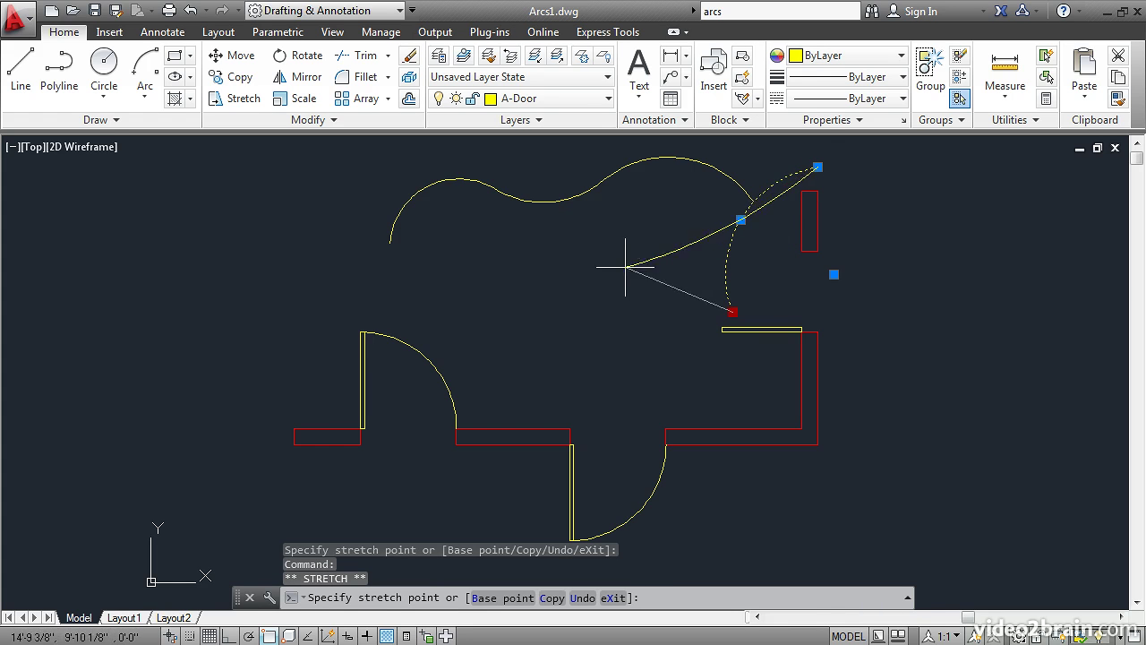